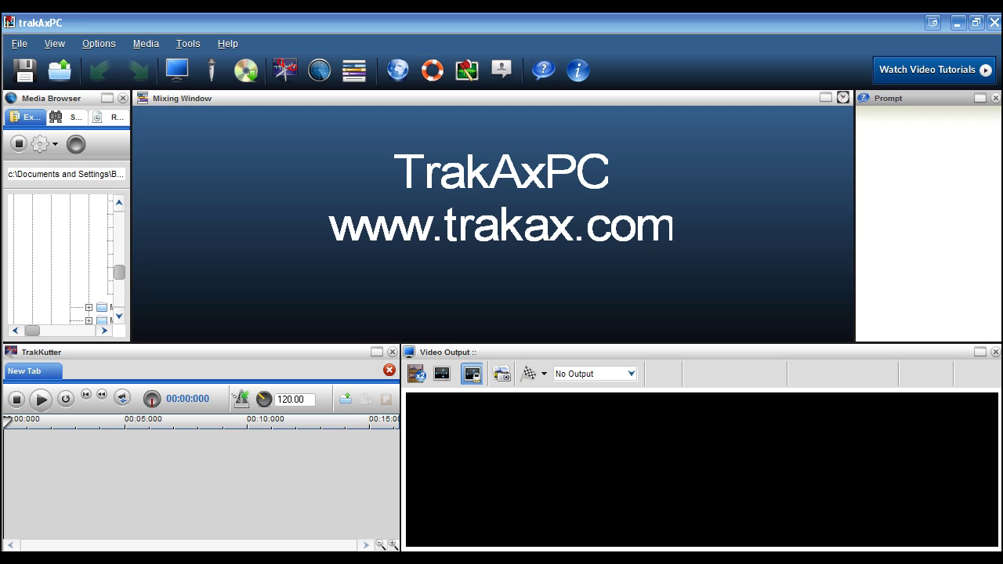
- Show the Prompt help for the Mixing Window, screen layout and Video Output panes
left_click(730, 245)
left_click(67, 25)
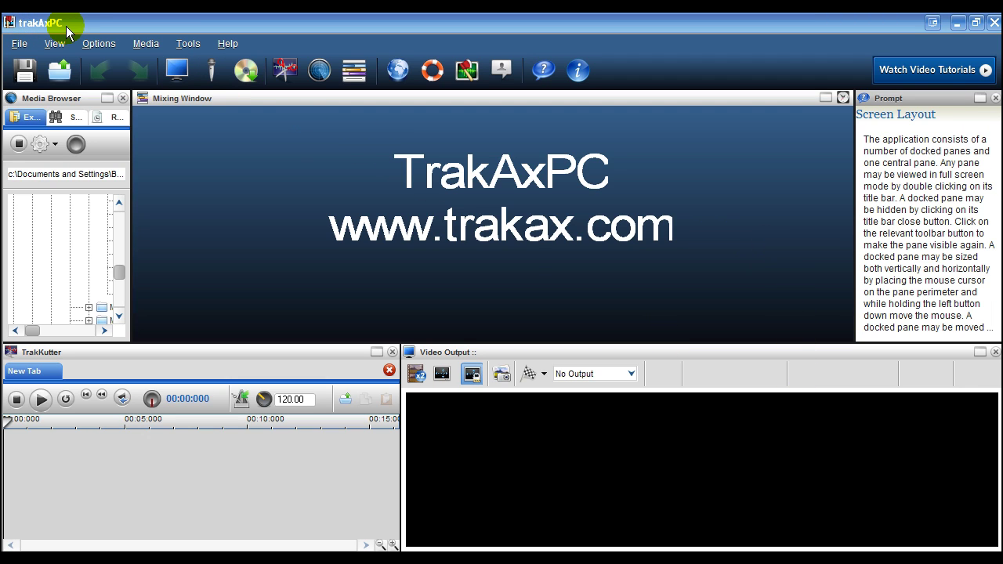
left_click(531, 262)
left_click(616, 444)
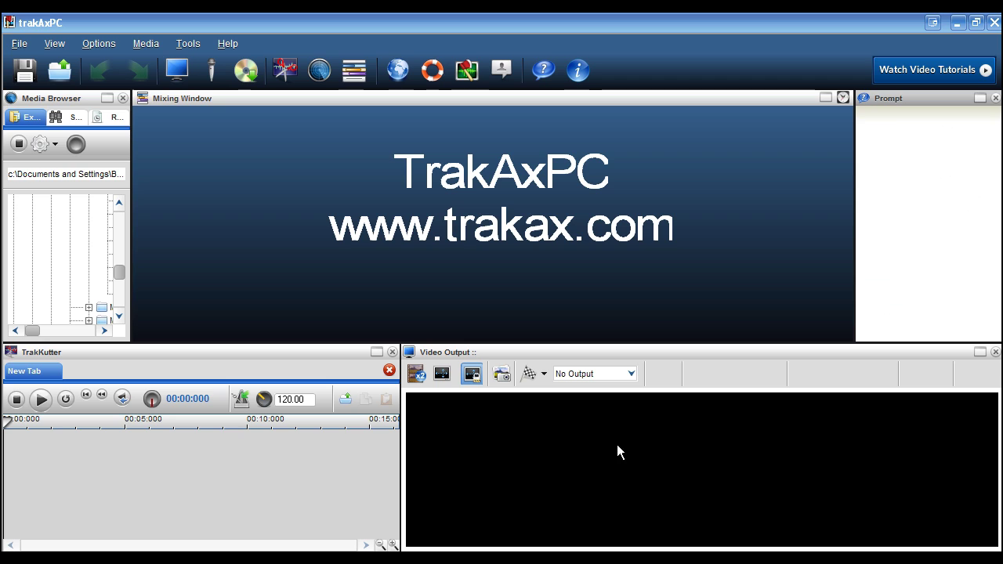
left_click(550, 268)
left_click(669, 268)
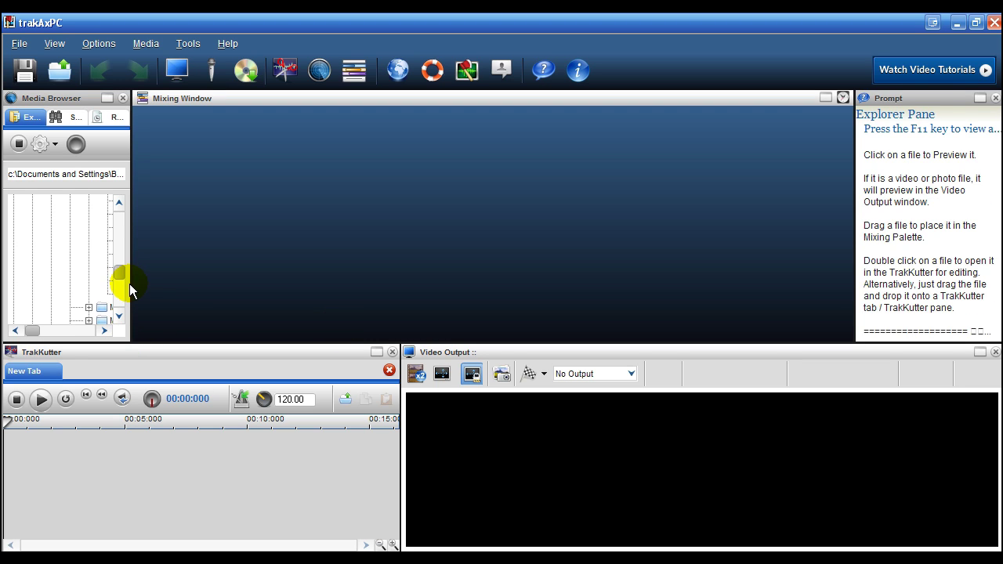
- Widen the Media Browser to browse its file tree, then close the Media Browser pane
left_click_drag(130, 284, 169, 284)
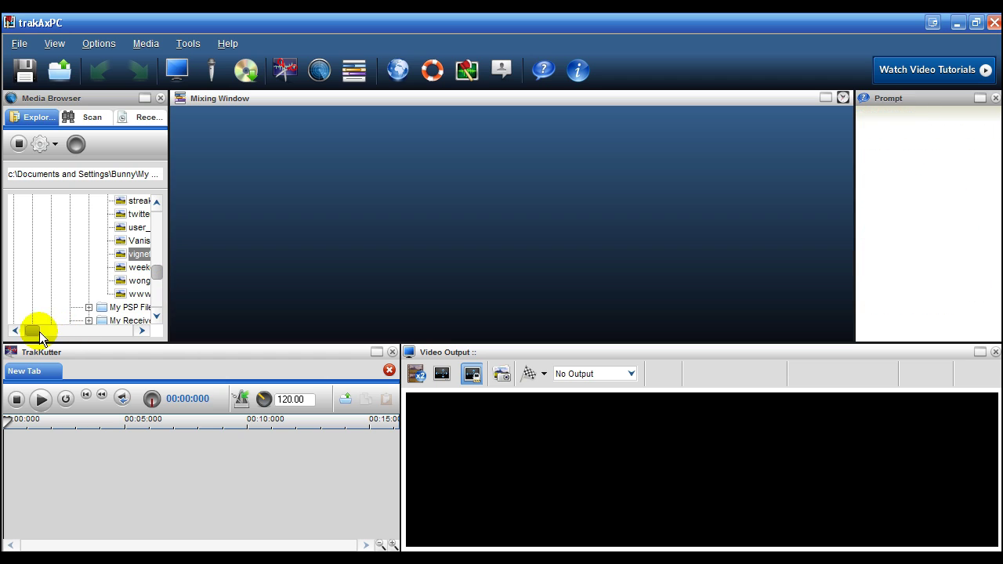
left_click_drag(33, 329, 39, 331)
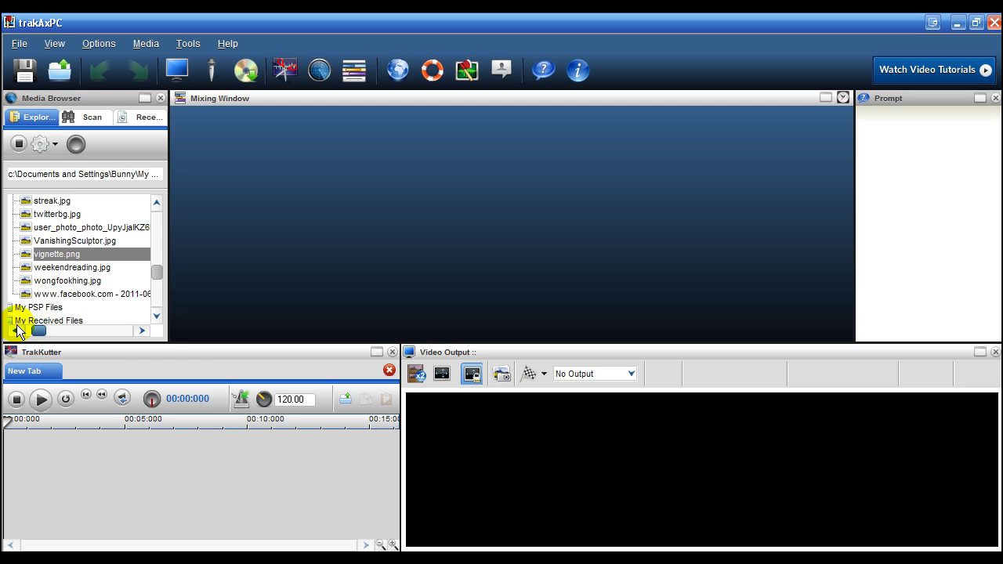
mouse_move(107, 311)
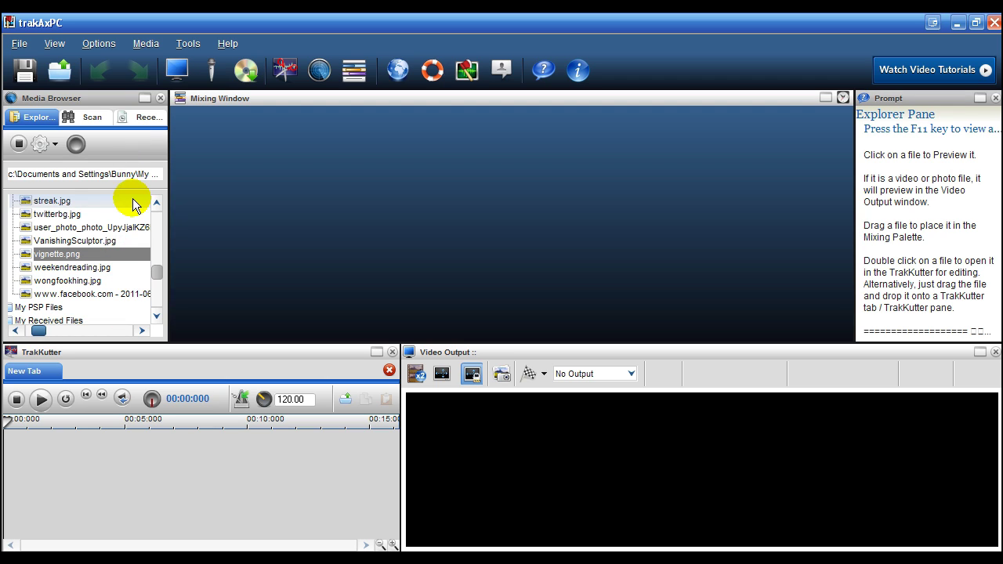
left_click(161, 98)
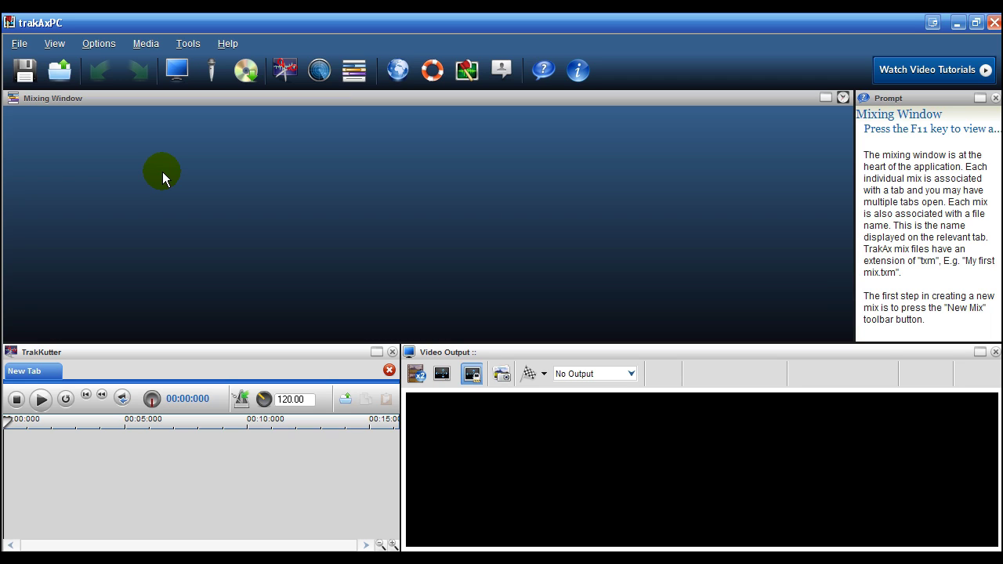
- Dock the Prompt help panel across the top, then dock it back on the right
left_click_drag(891, 97, 617, 97)
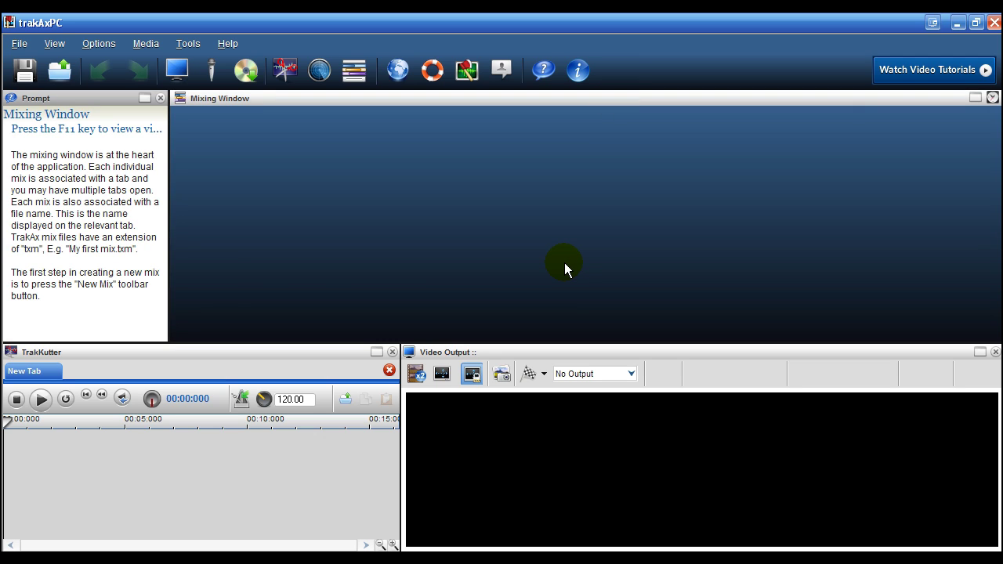
left_click_drag(110, 95, 864, 111)
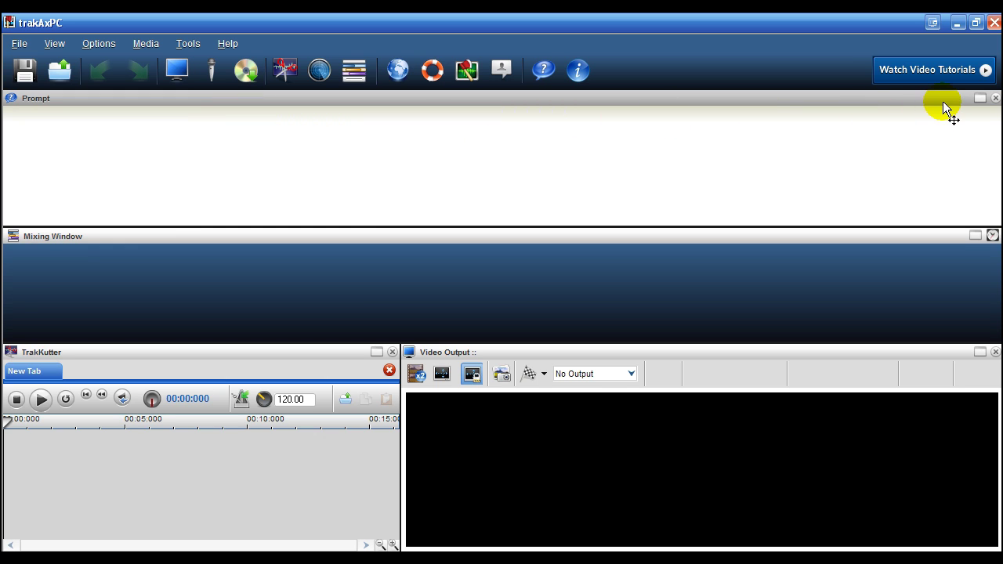
left_click_drag(942, 101, 943, 101)
left_click_drag(667, 93, 913, 54)
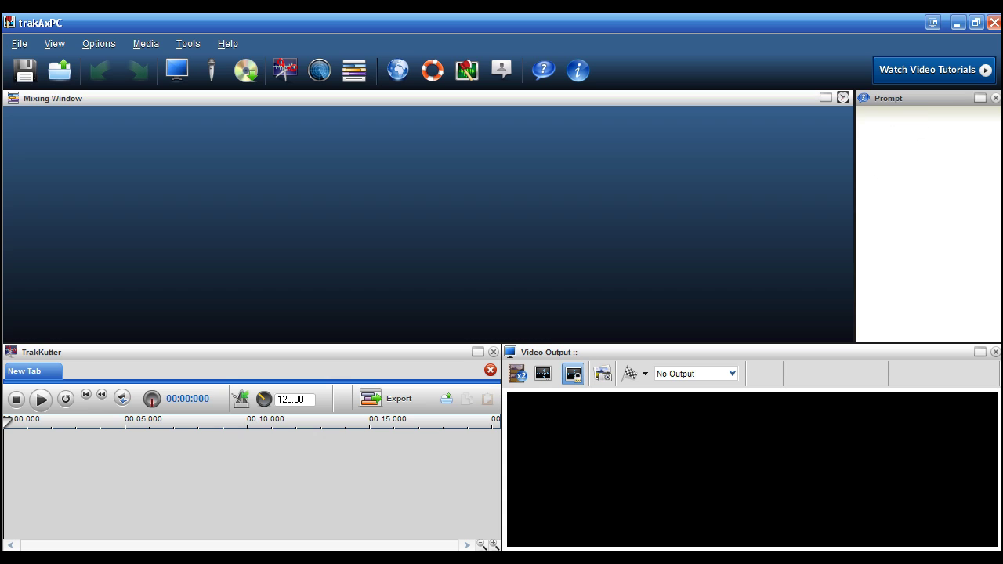
- Close the Prompt help panel and hide the TrakKutter pane
left_click(995, 99)
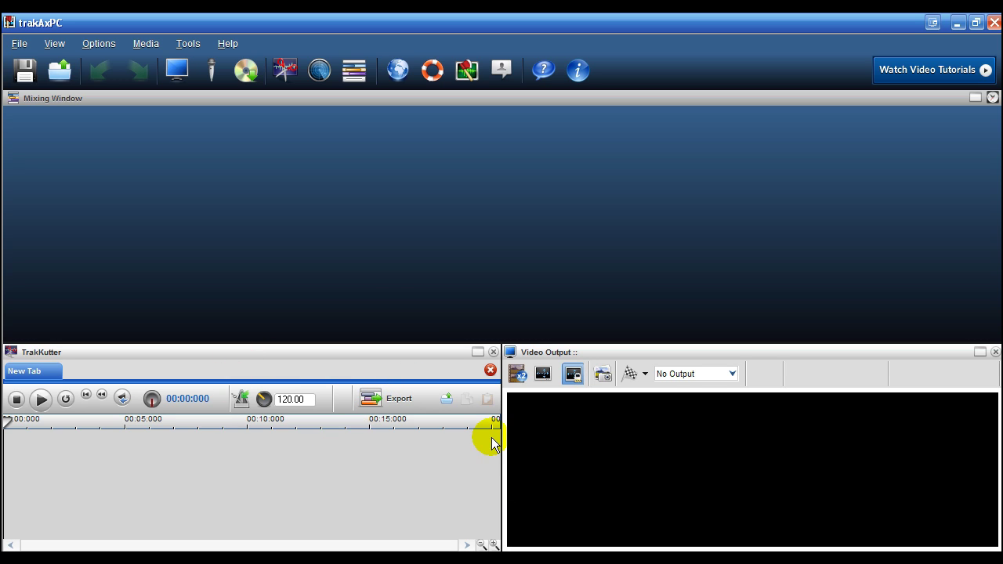
left_click(492, 352)
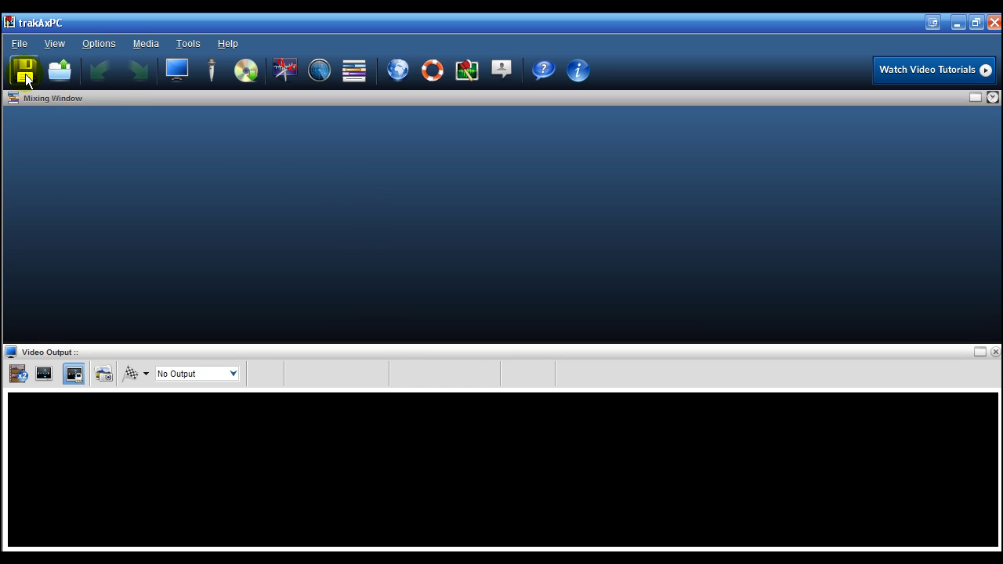
left_click(65, 75)
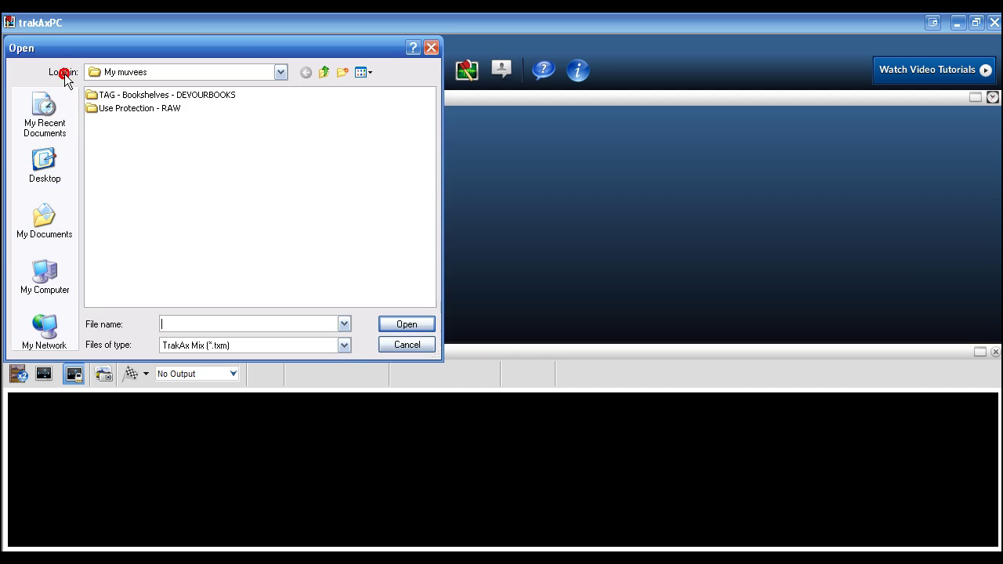
left_click(384, 342)
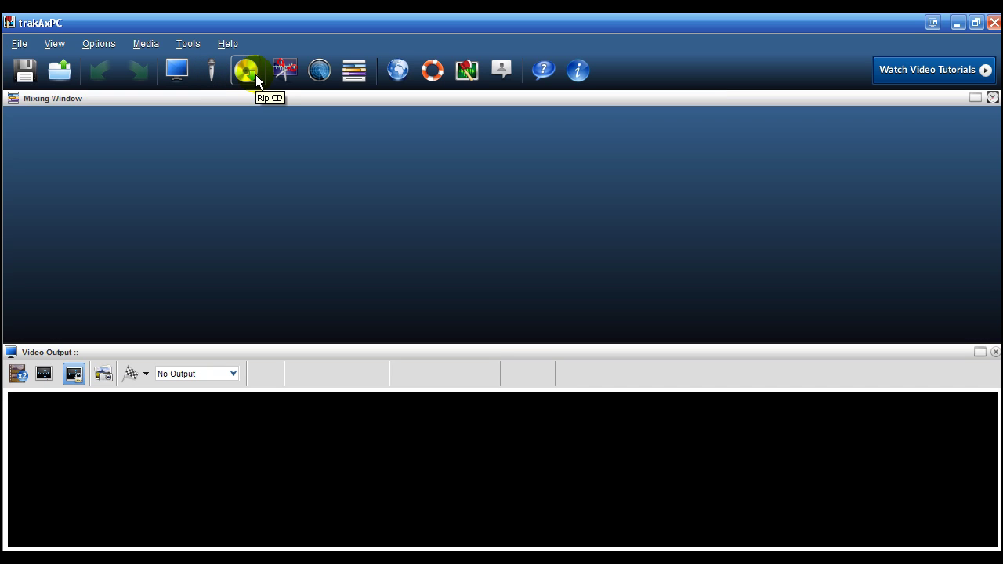
left_click(319, 78)
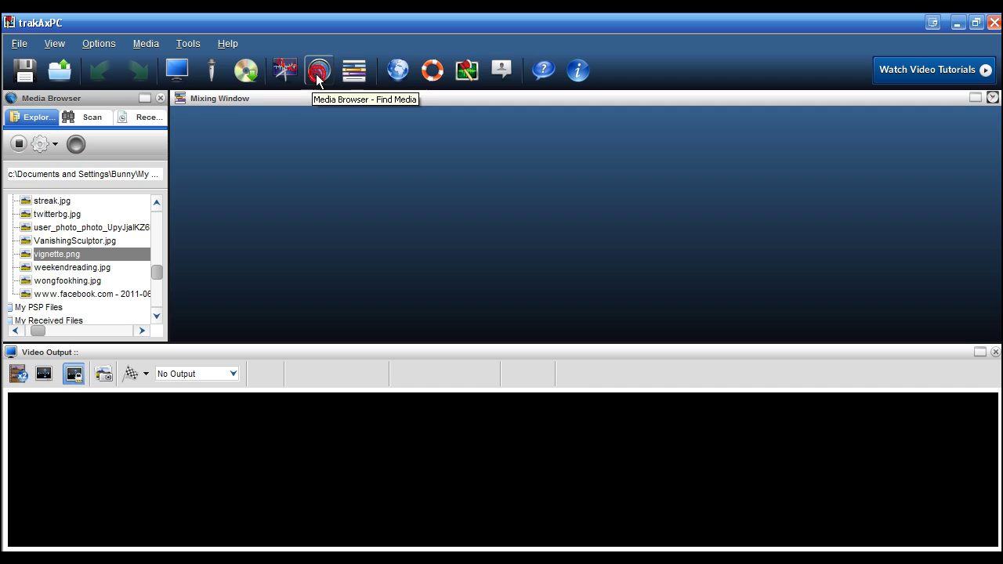
left_click(159, 98)
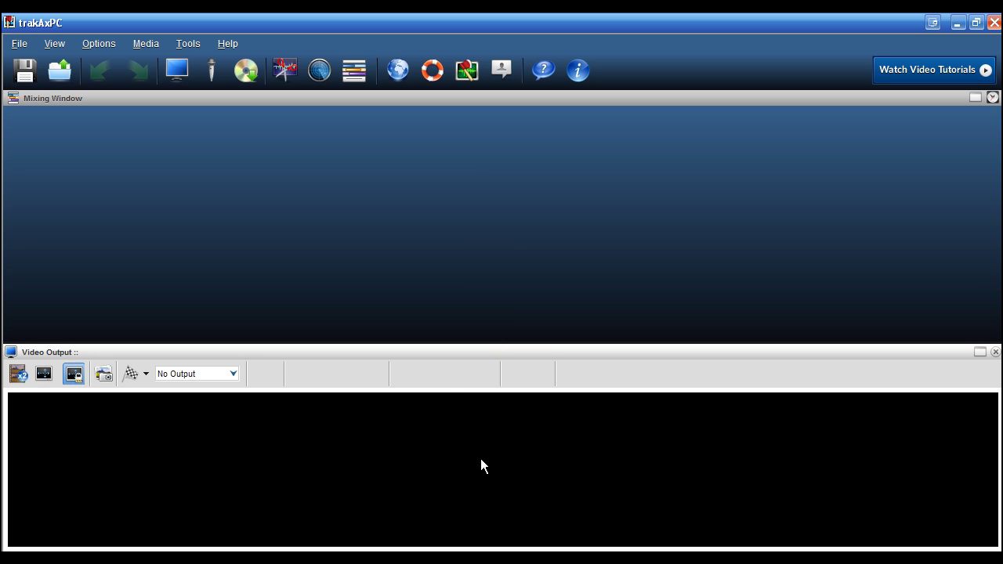
- Drop books_friday_introIntro.wmv into a new mix as audio and video tracks, then view frame-size presets
left_click(268, 550)
left_click(485, 247)
left_click_drag(486, 247, 248, 293)
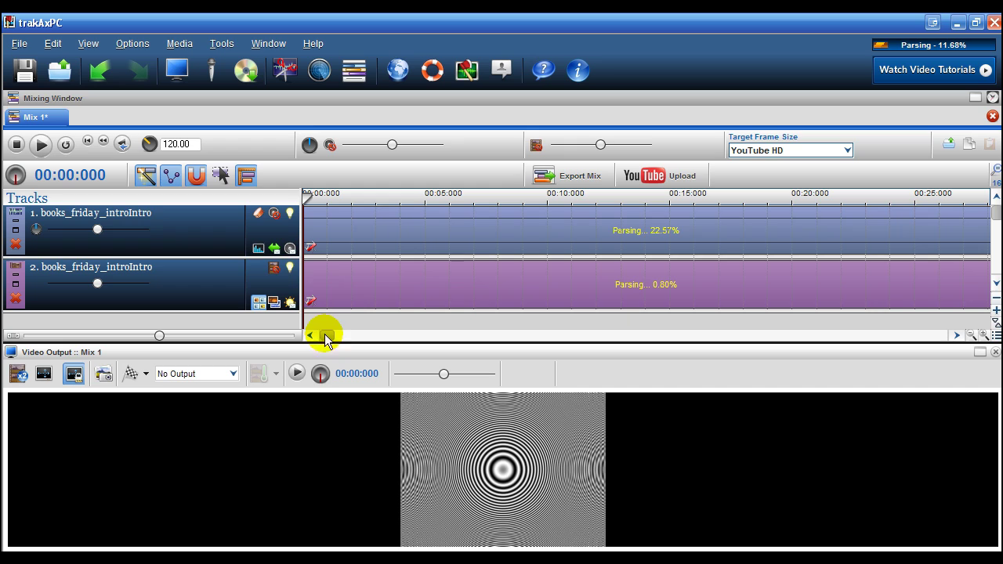
left_click_drag(324, 333, 307, 337)
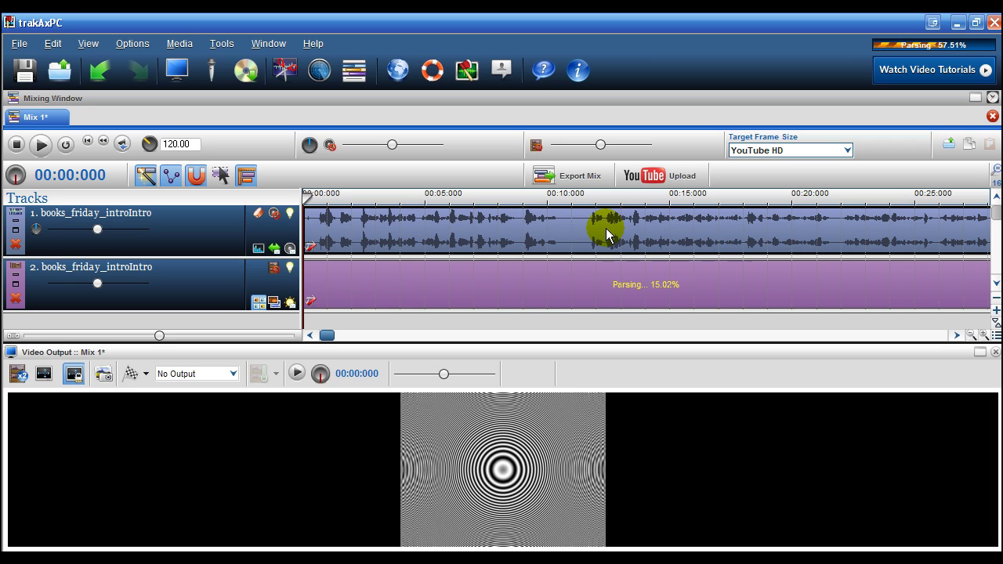
left_click(828, 151)
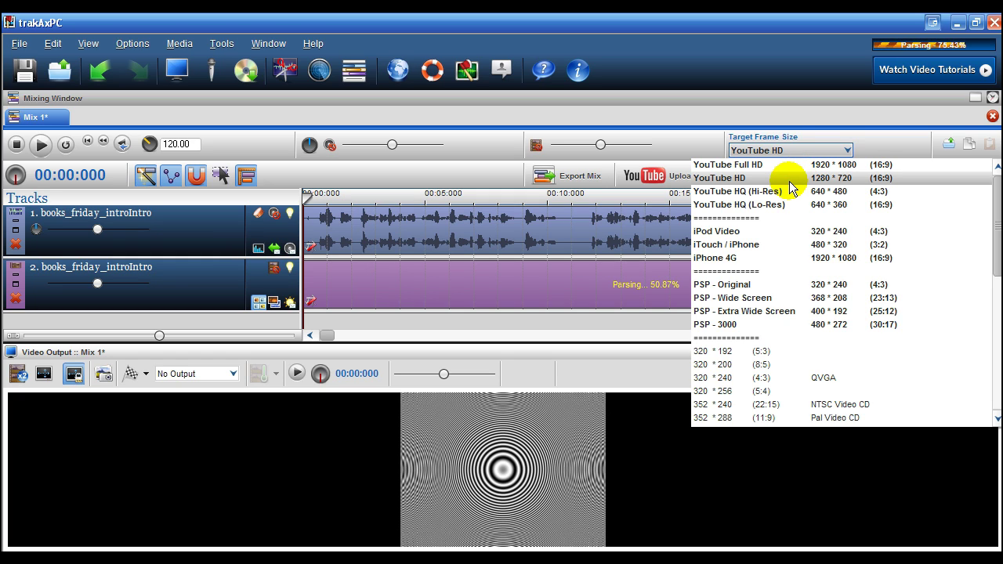
- Choose YouTube HD as the Target Frame Size
left_click(790, 179)
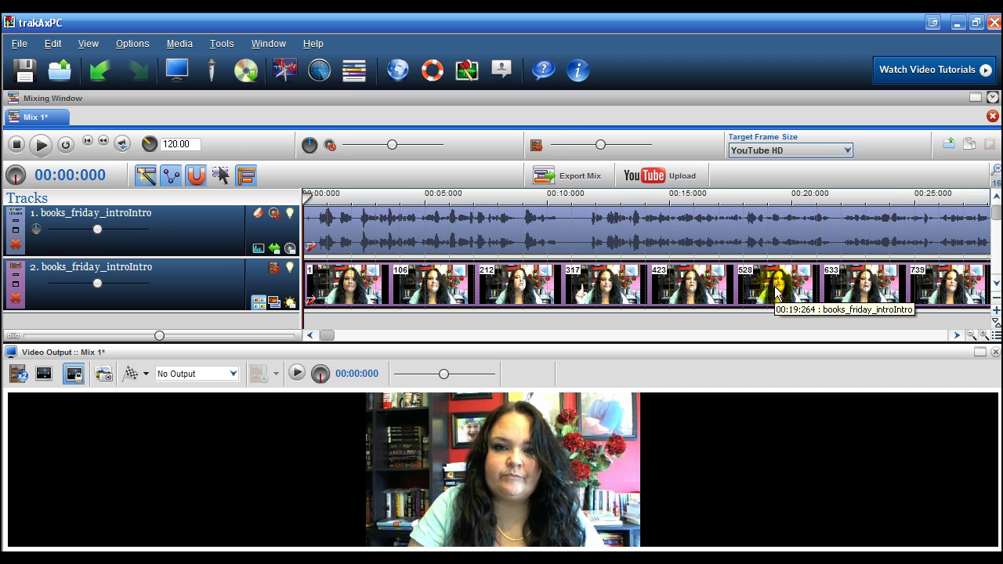
left_click(306, 196)
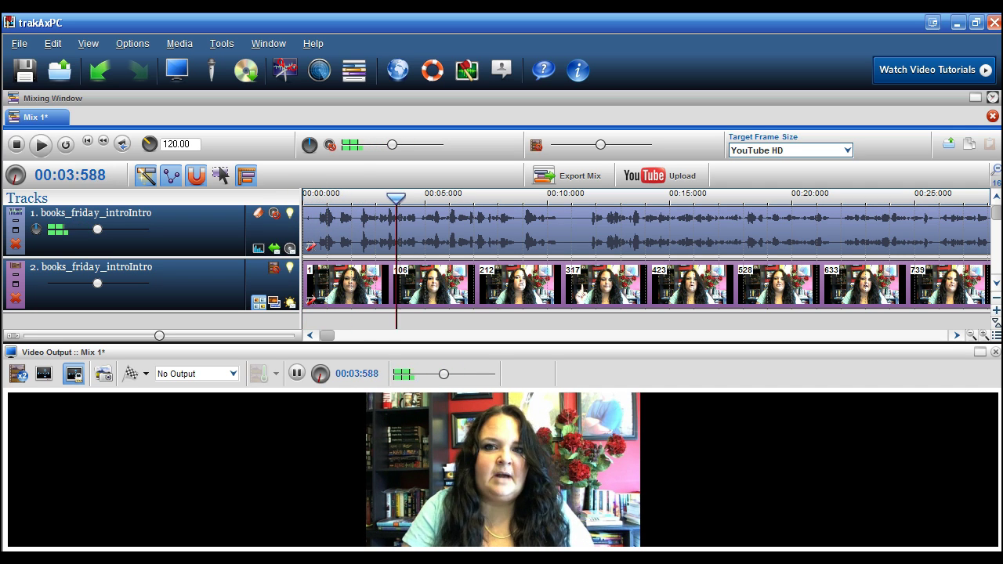
left_click_drag(396, 197, 372, 197)
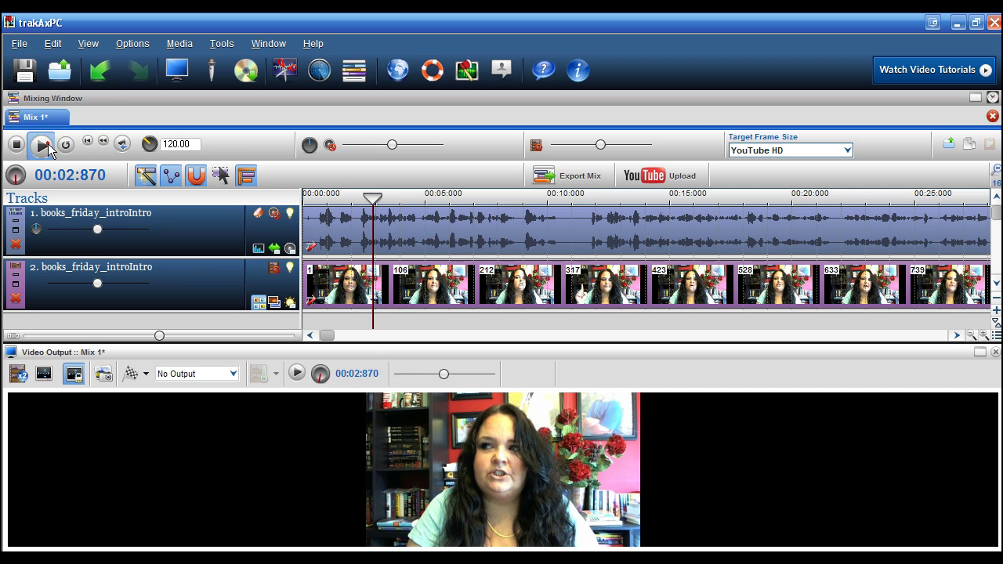
left_click(43, 145)
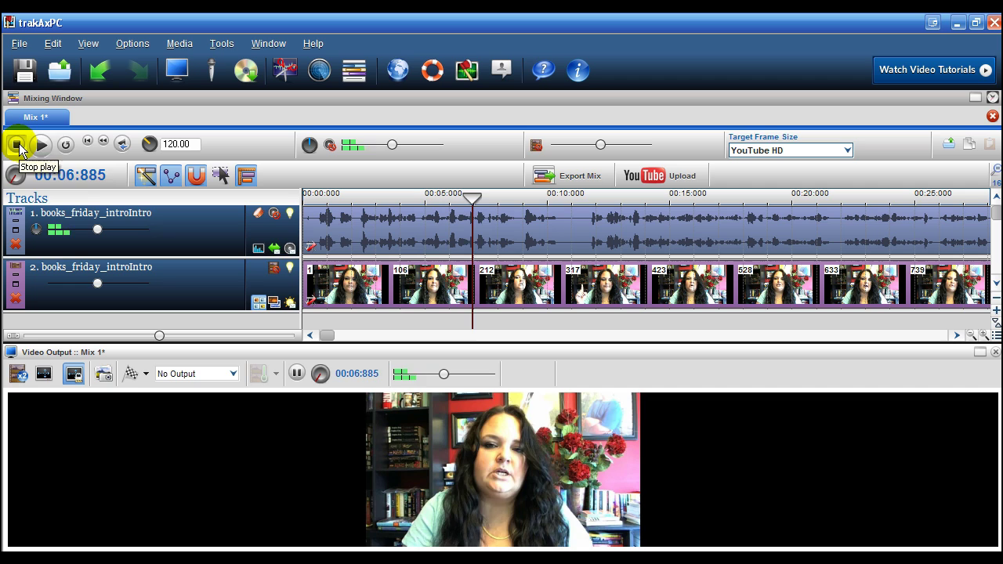
left_click(19, 146)
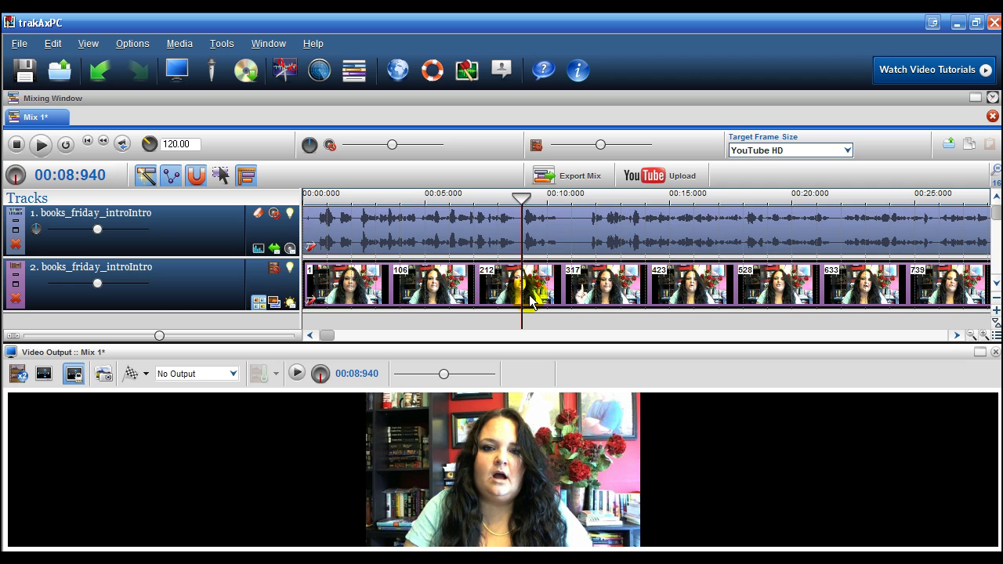
key("space")
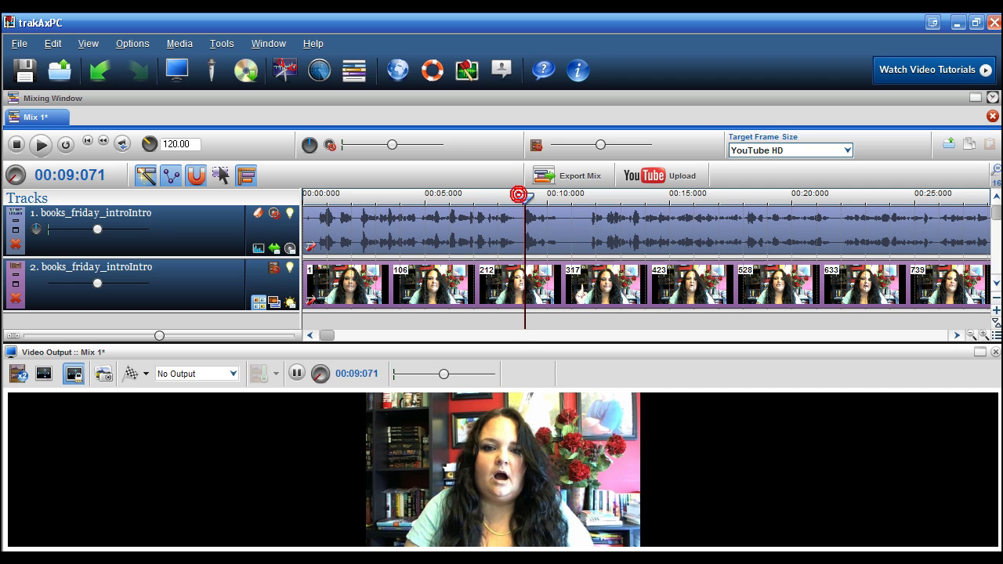
- Select 00:08:768–00:11:840 across both tracks and preview the section from just before it
left_click_drag(561, 199, 505, 198)
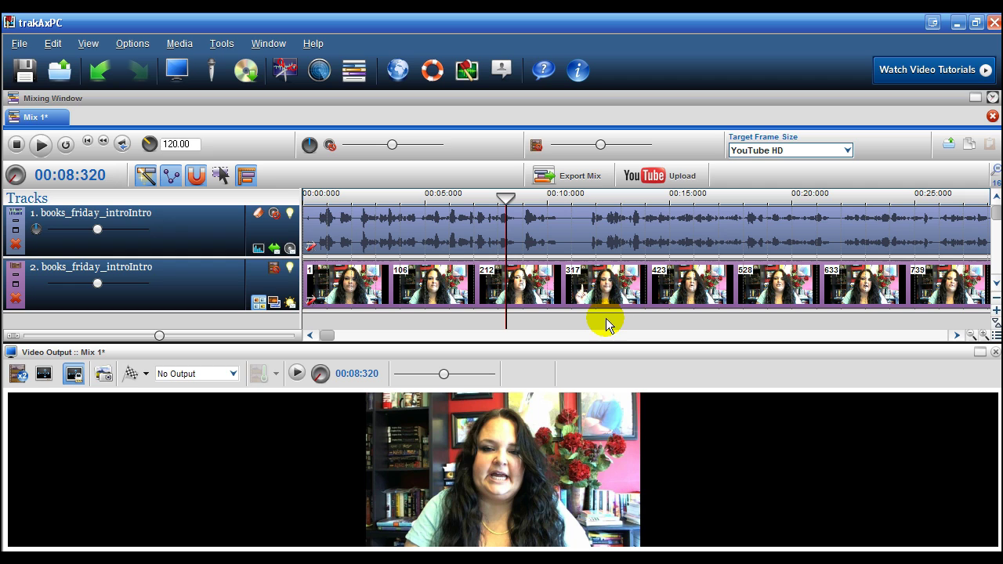
left_click_drag(582, 325, 524, 200)
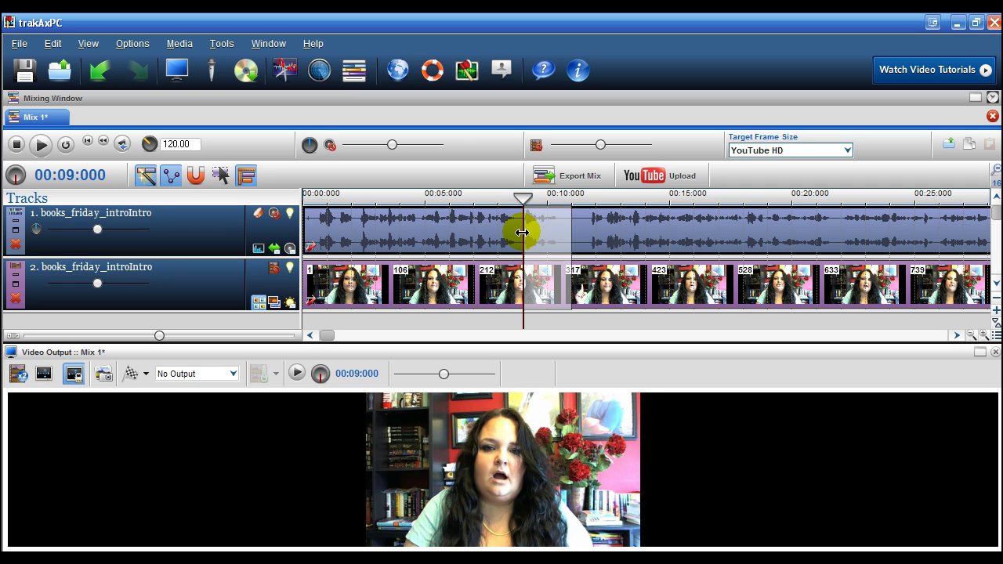
mouse_move(523, 232)
left_mouse_down()
mouse_move(594, 235)
mouse_move(577, 224)
mouse_move(591, 235)
left_mouse_up()
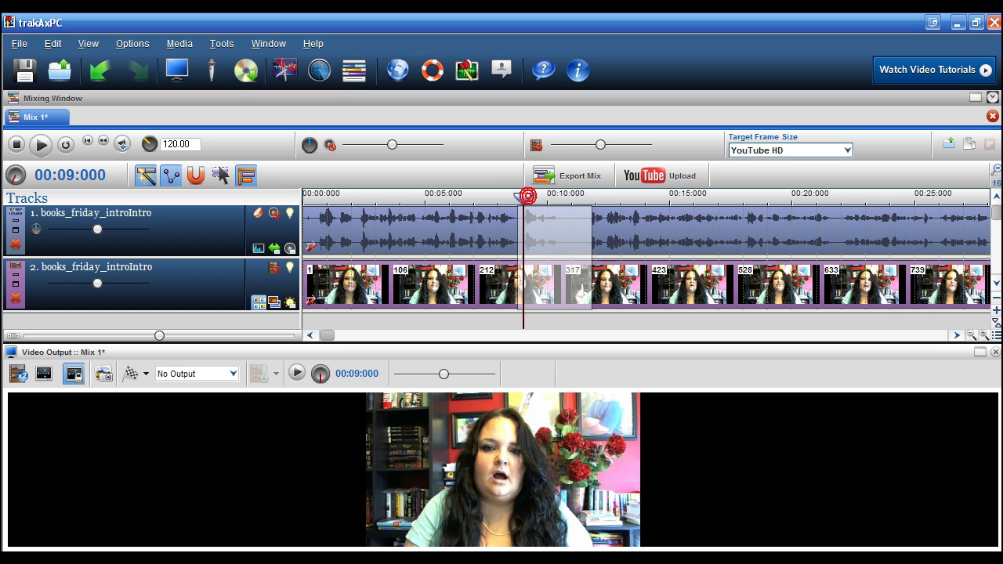
key("space")
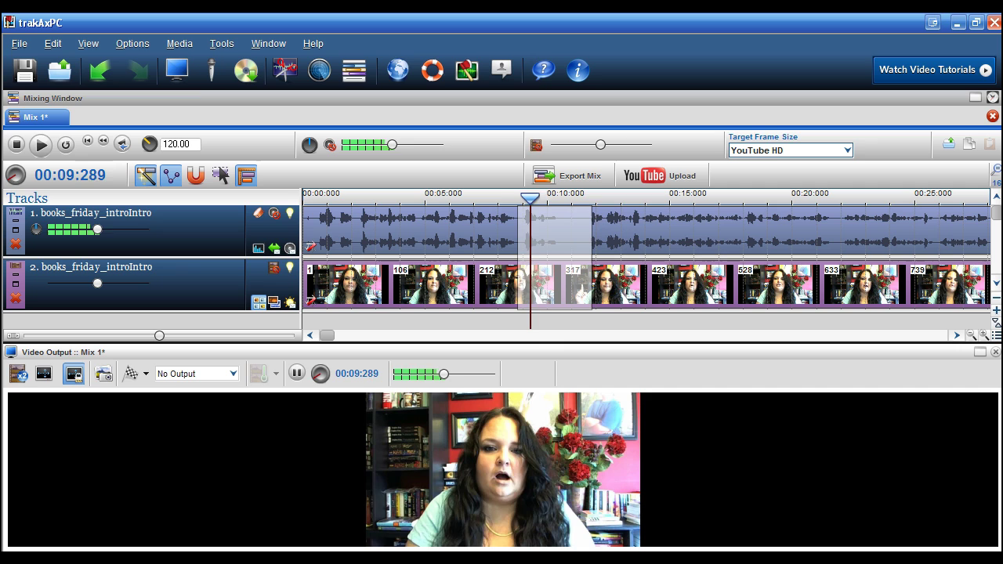
left_click_drag(586, 199, 520, 198)
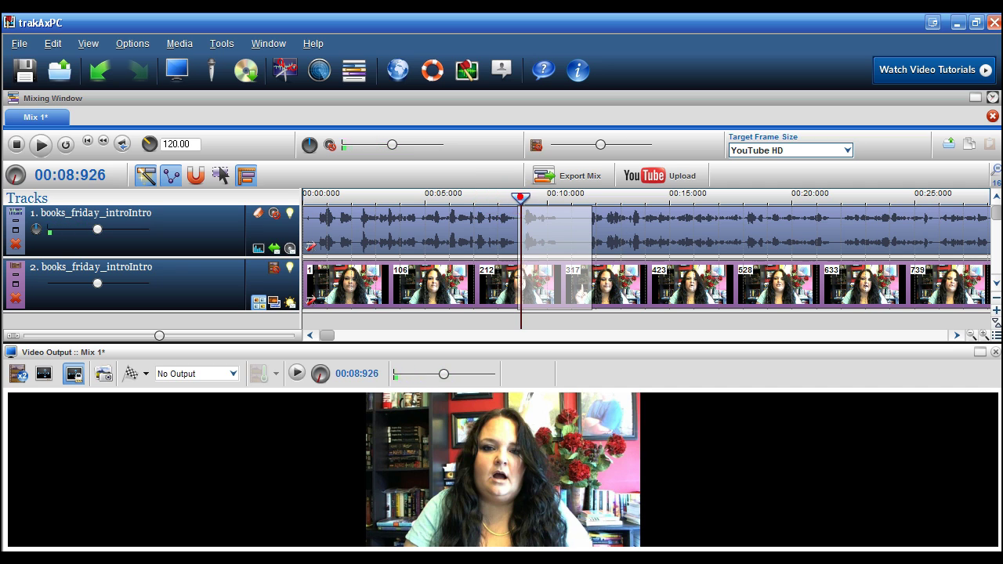
left_click(39, 142)
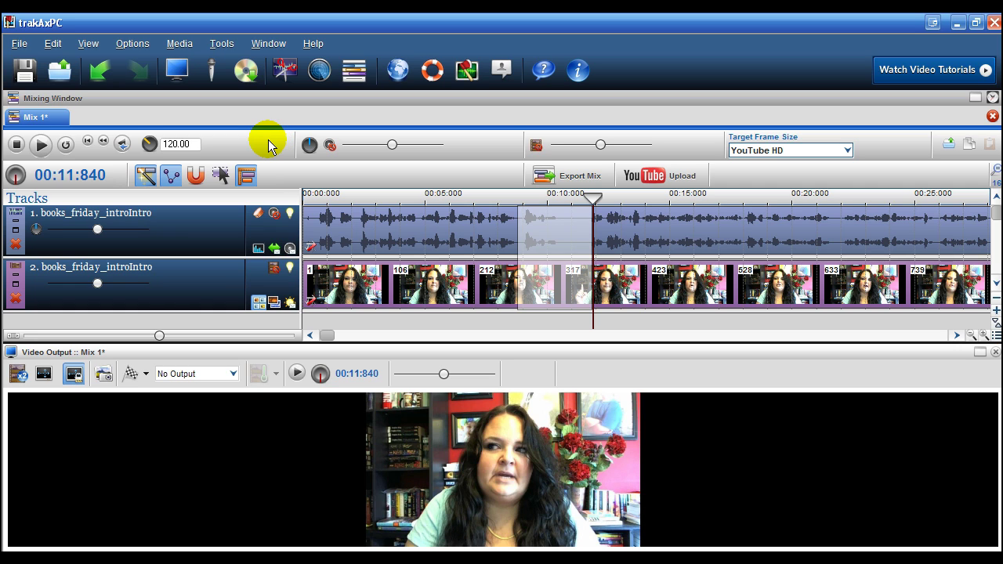
- Cut the 8.768–11.840 s section from both tracks and slide later clips left to close the gap
right_click(571, 246)
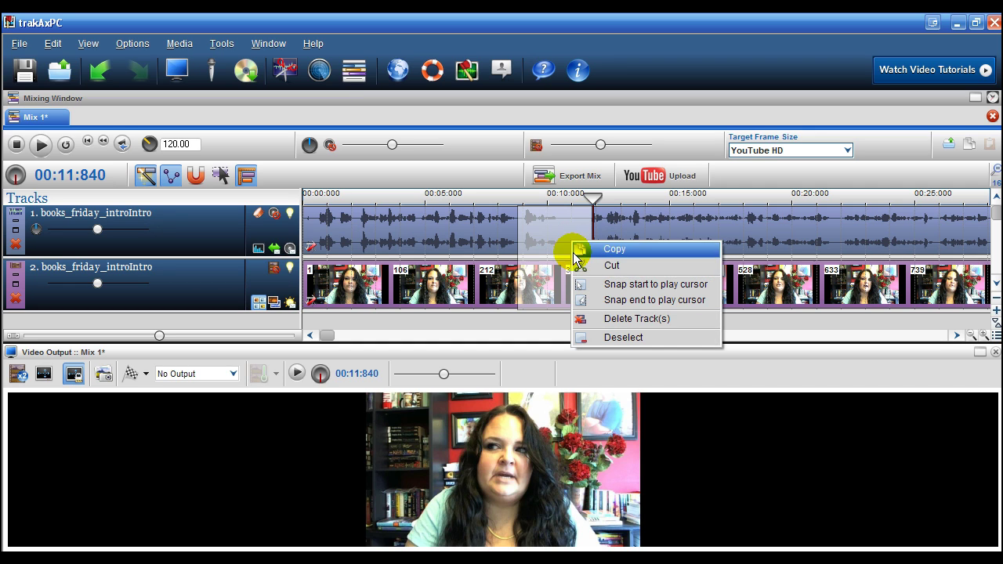
left_click(581, 268)
left_click(631, 224)
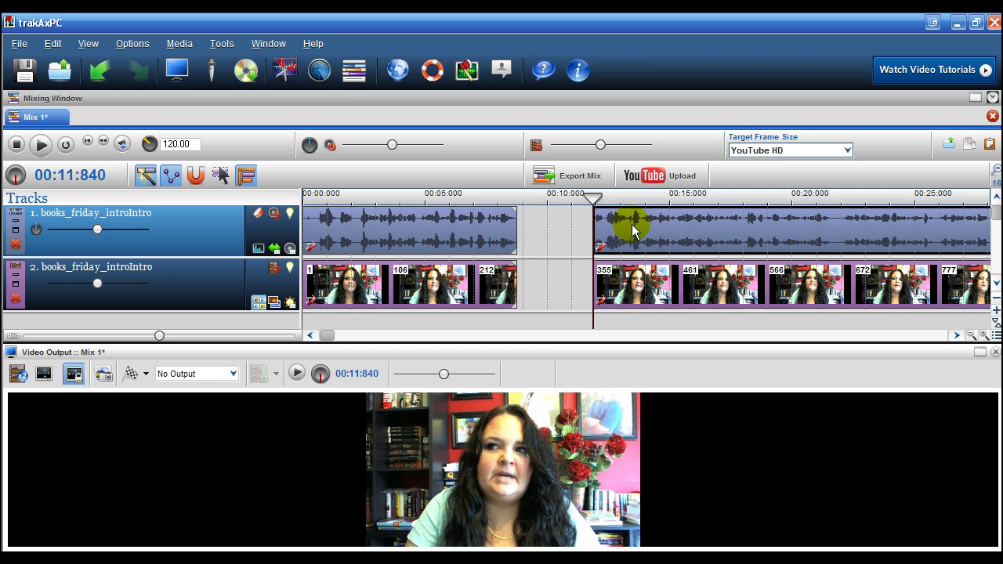
left_click(641, 291)
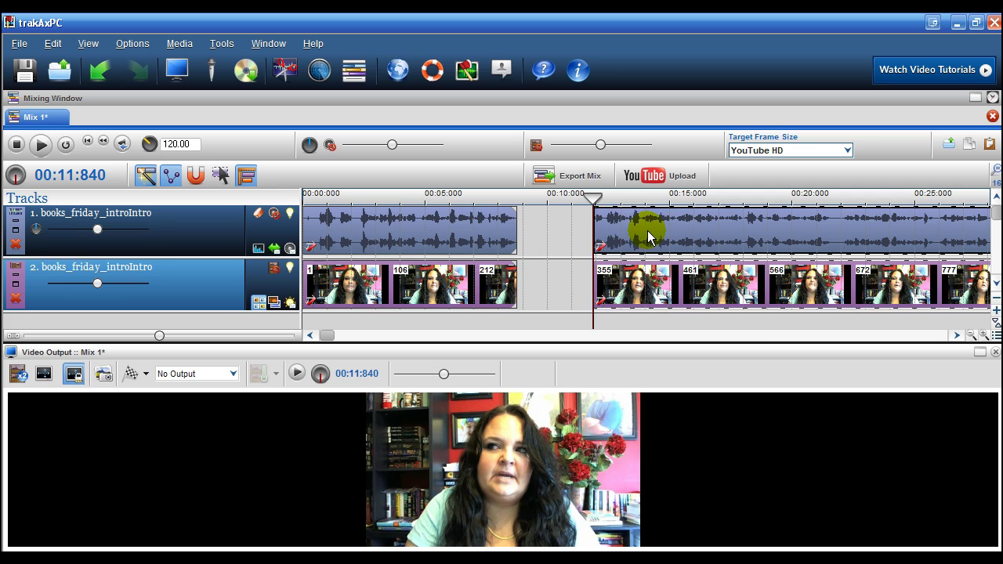
left_click_drag(575, 236, 526, 262)
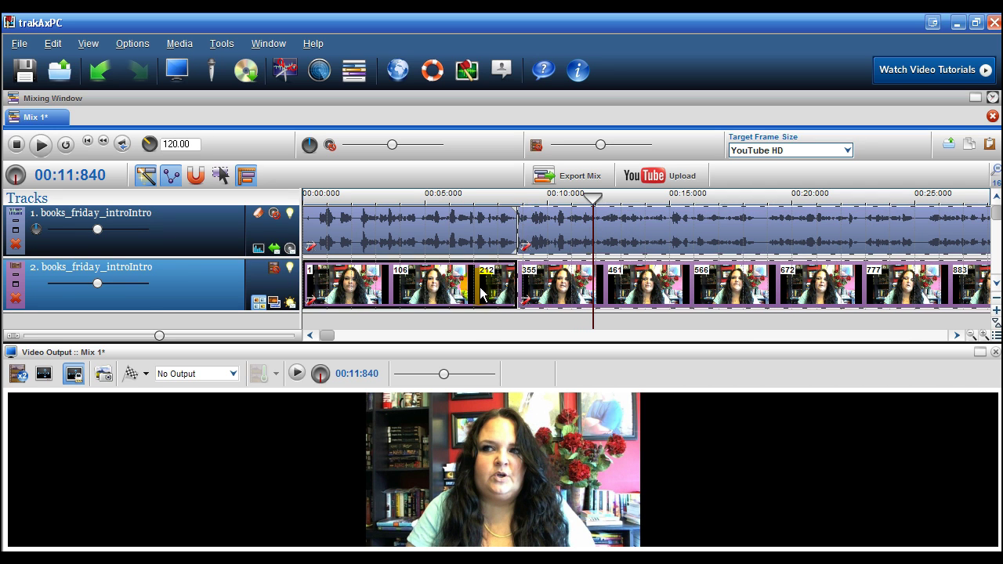
- Play back across the join, stopping at 11.044 s, and select both audio clips on track 1
left_click_drag(592, 197, 494, 197)
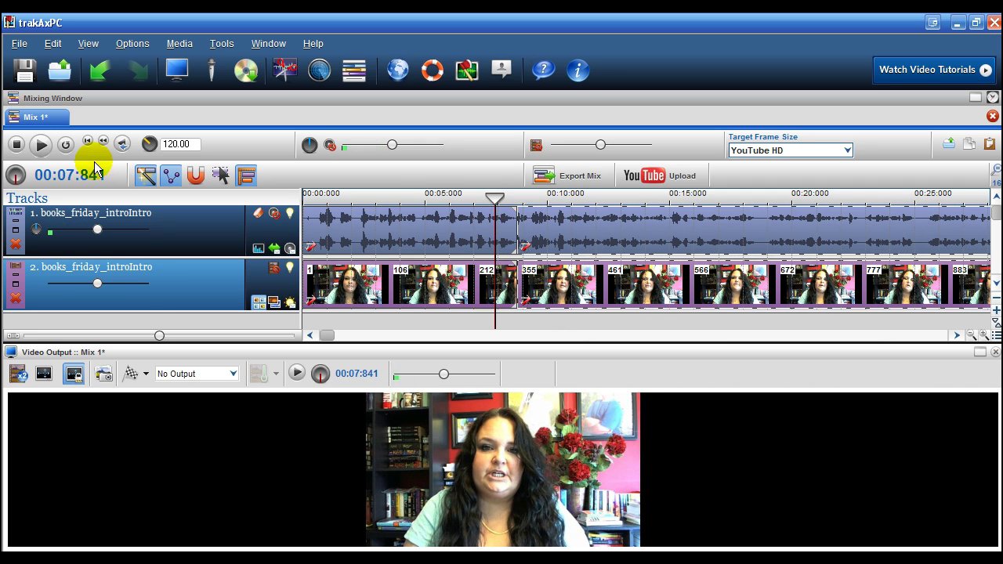
left_click(37, 148)
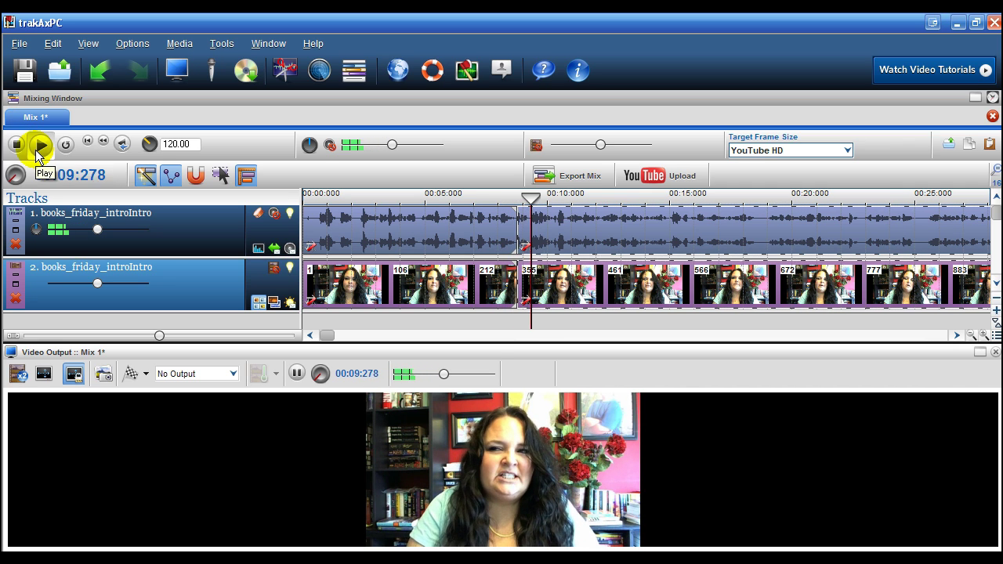
left_click(16, 146)
left_click(441, 222)
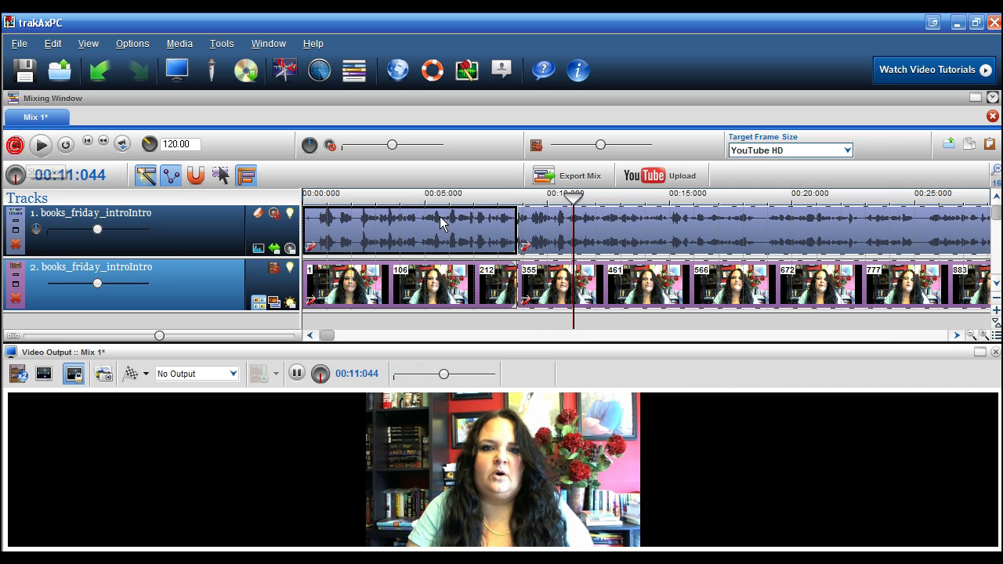
left_click(526, 216)
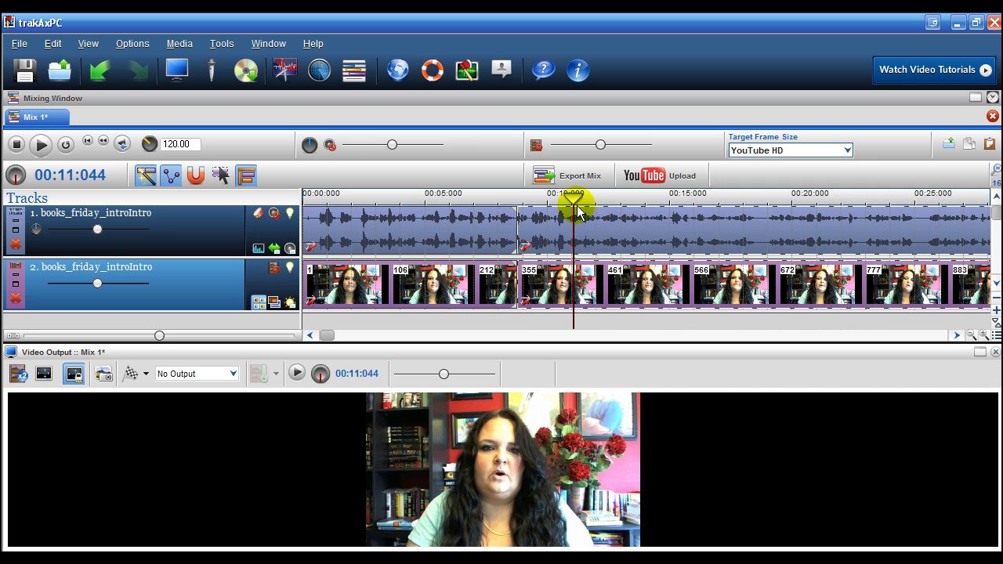
- Split both tracks at the 11.044 s playhead and select the audio and video pieces
right_click(578, 229)
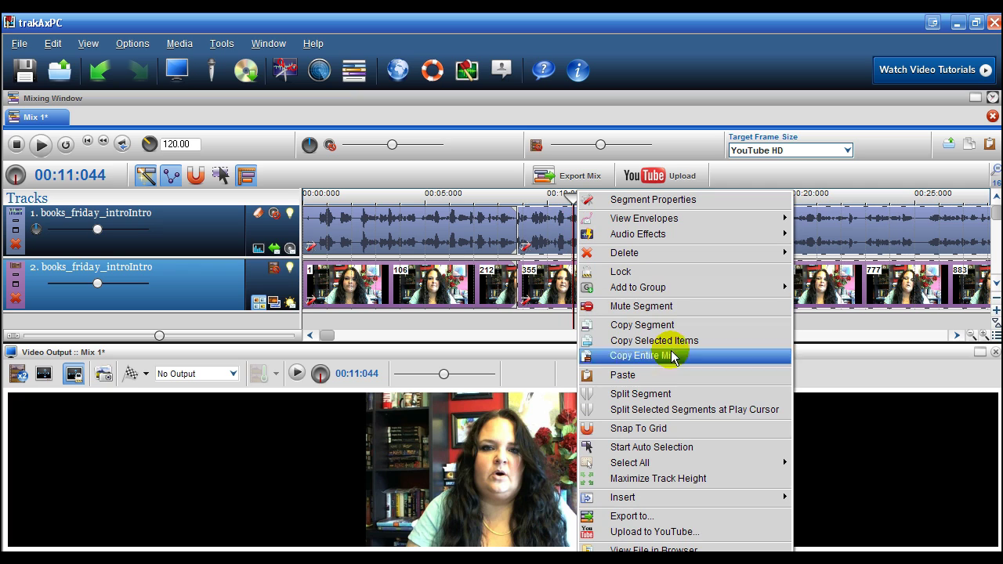
left_click(723, 414)
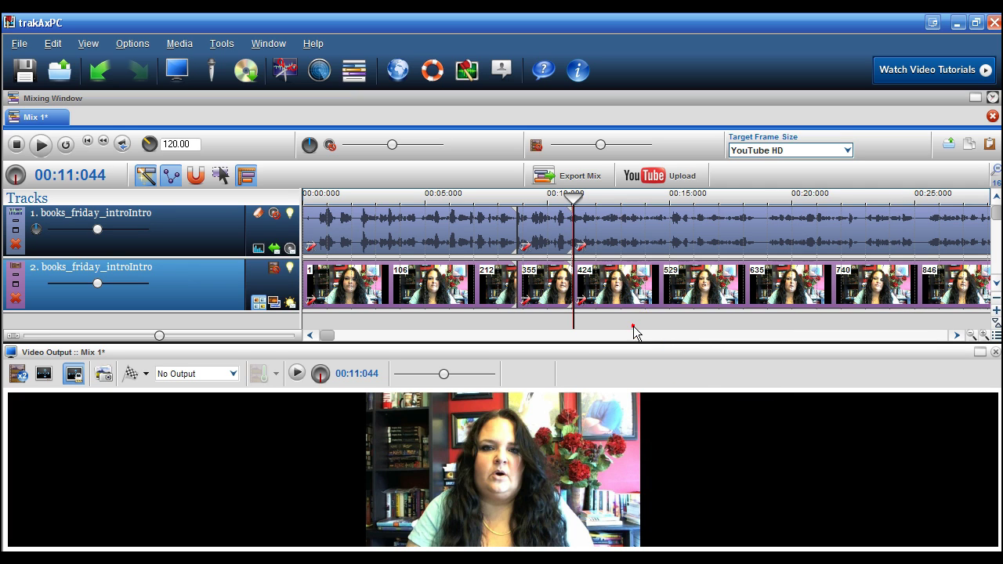
left_click(627, 235)
left_click(635, 271)
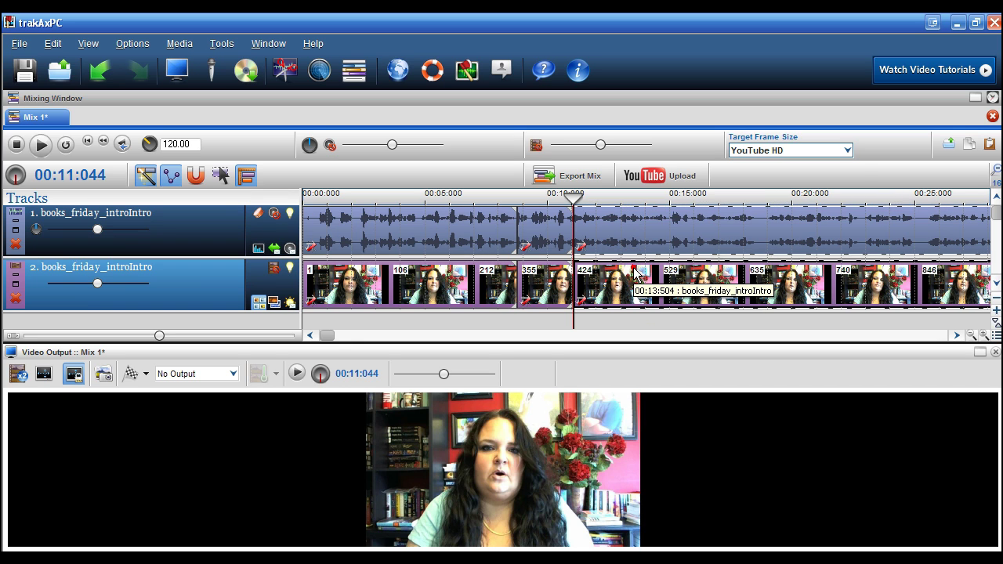
- Play to 13.644 s, delete the piece after the split, and close the remaining gap
key("space")
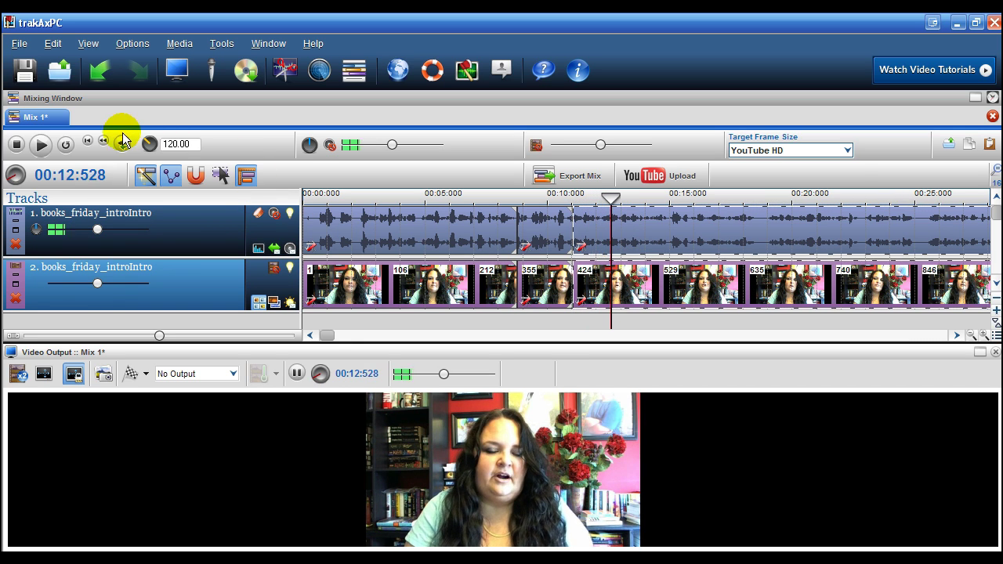
left_click(17, 144)
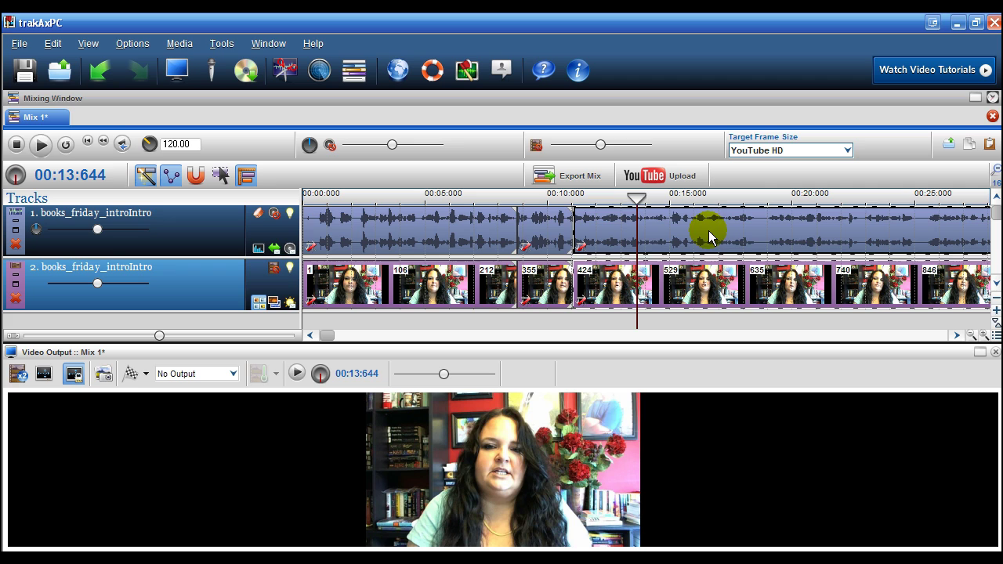
key("Delete")
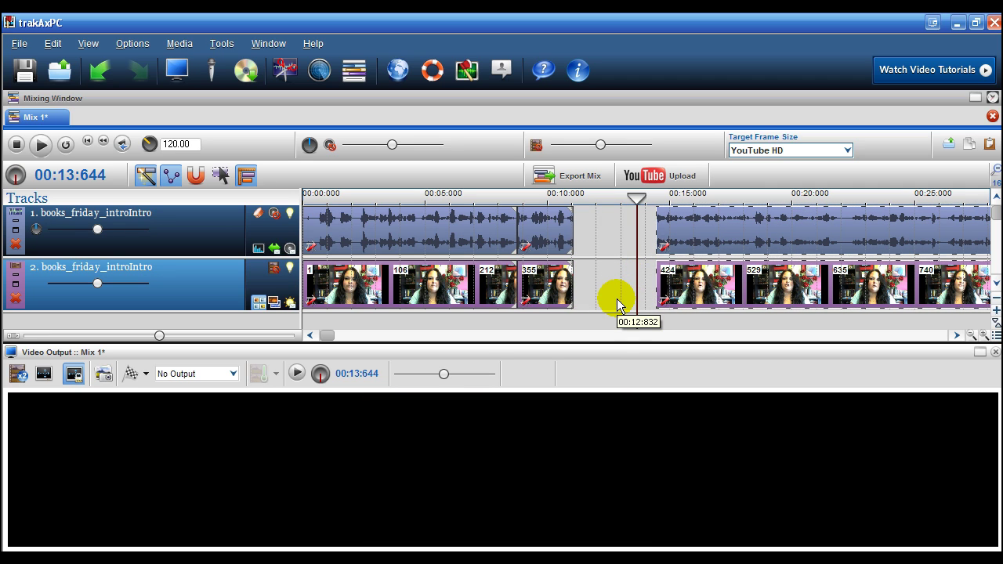
left_click(542, 303)
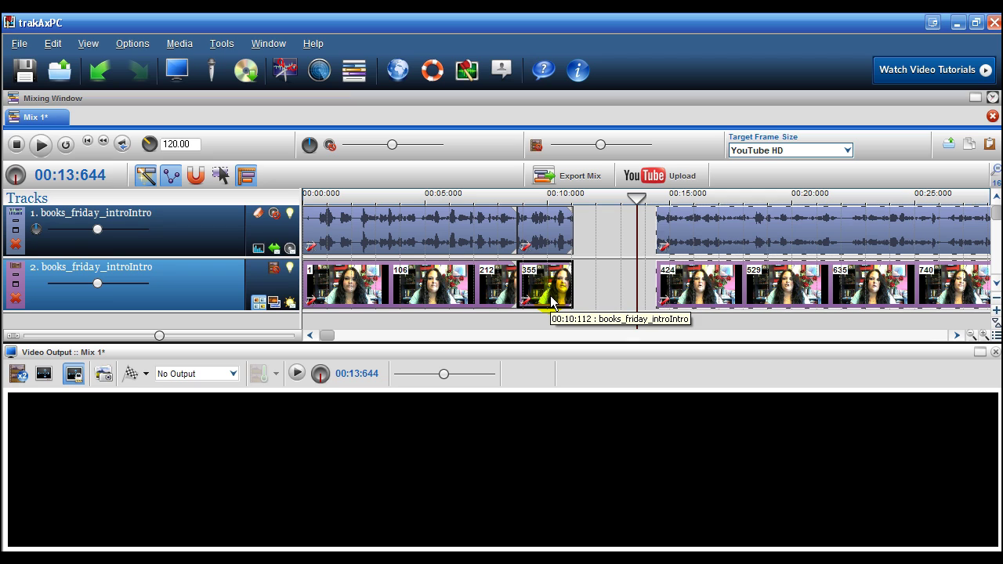
key("ctrl+z")
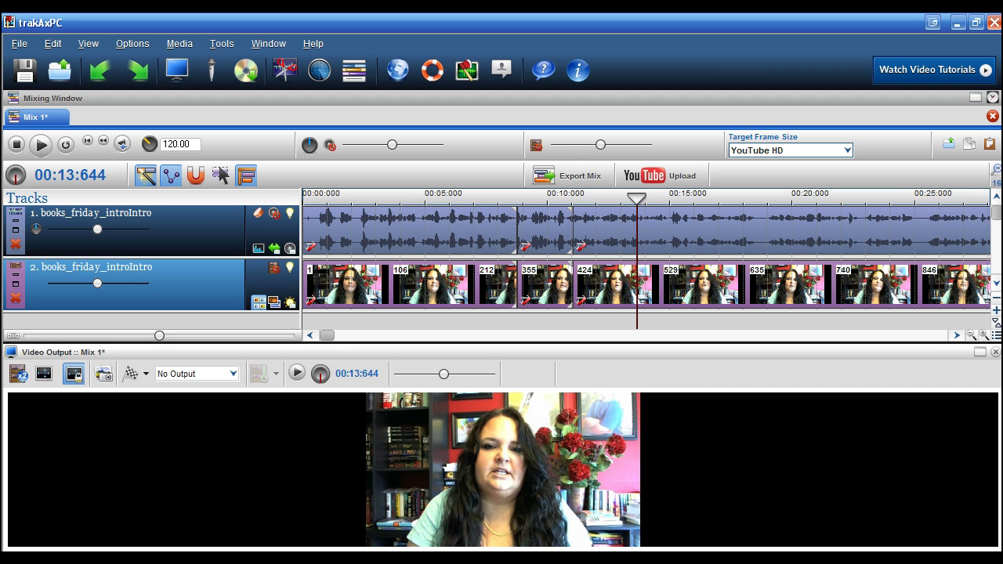
- Drop test.jpg onto the mix as a new third track overlapping the joined section
left_click(431, 548)
left_click_drag(783, 481, 551, 330)
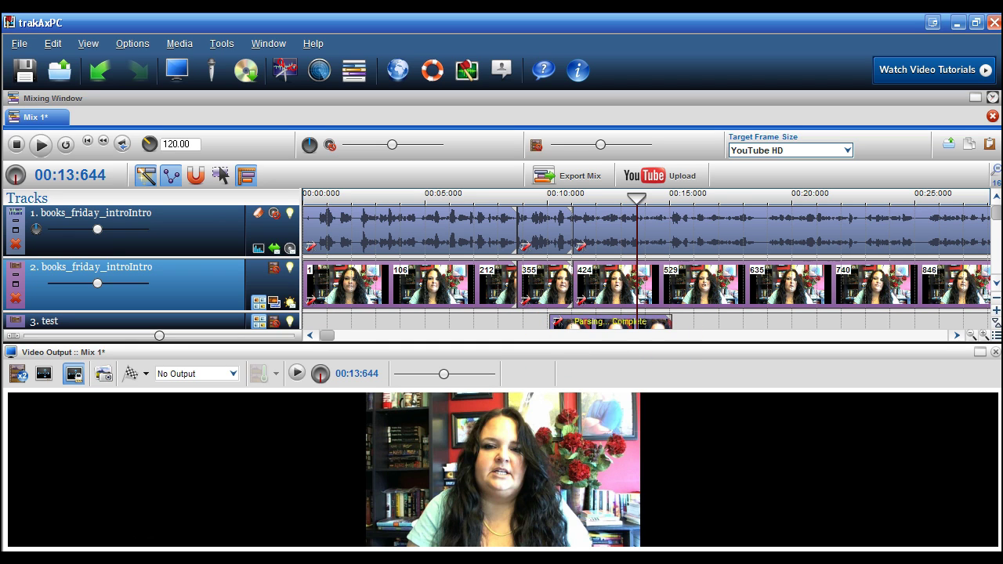
scroll(992, 202, "down", 1)
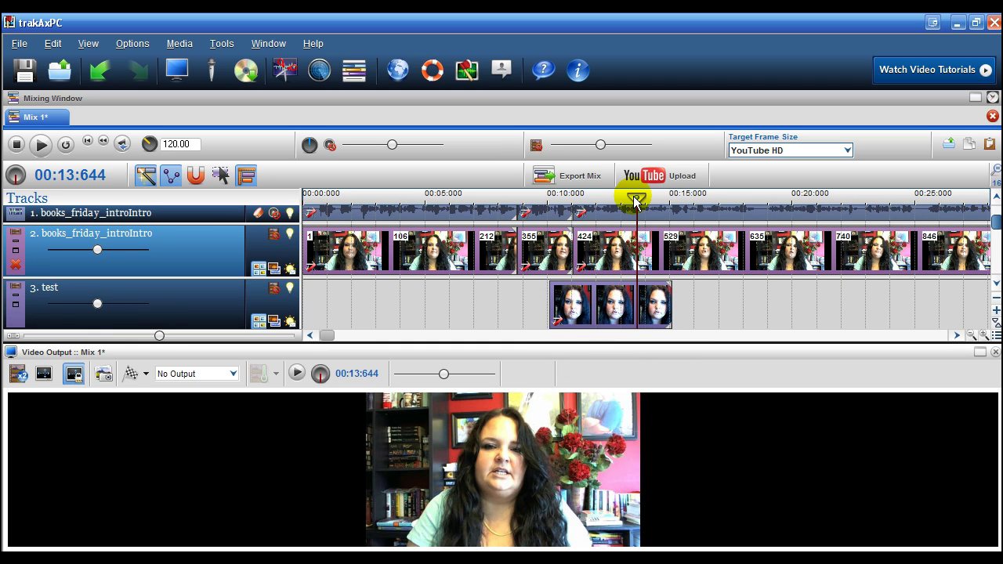
- Play back the mix around the cut and park the playhead at 00:11:140
left_click_drag(634, 202, 516, 200)
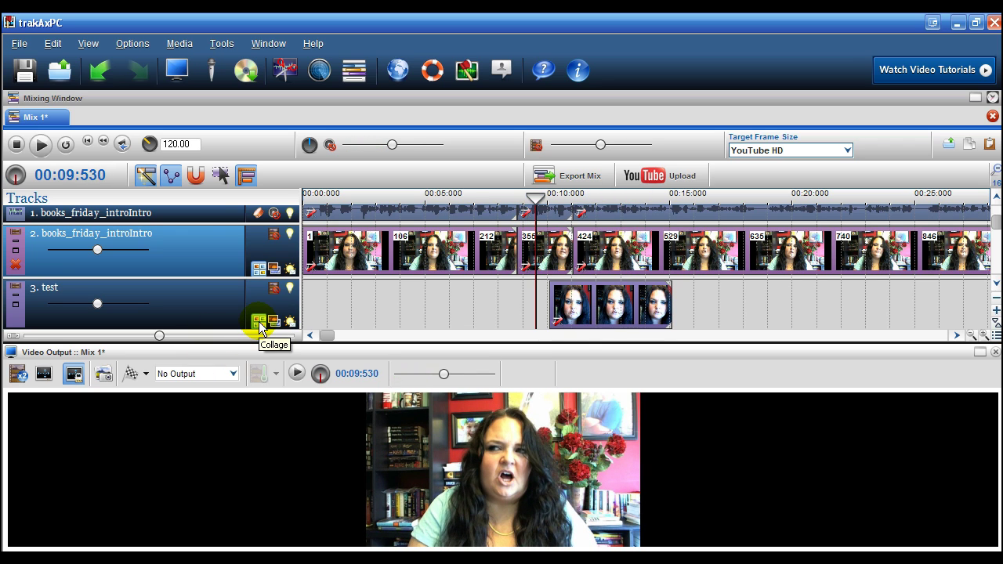
left_click(537, 255)
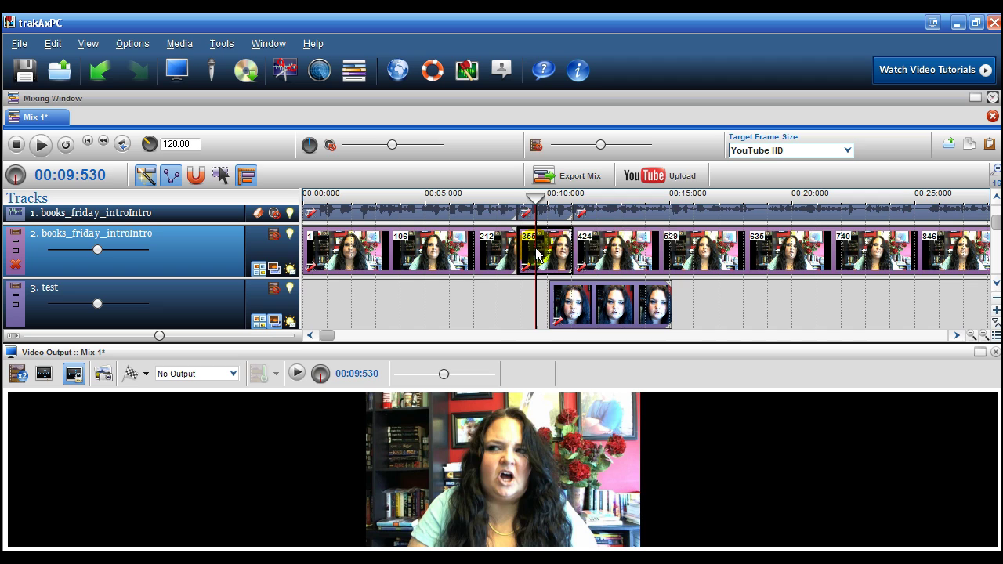
left_click(537, 196)
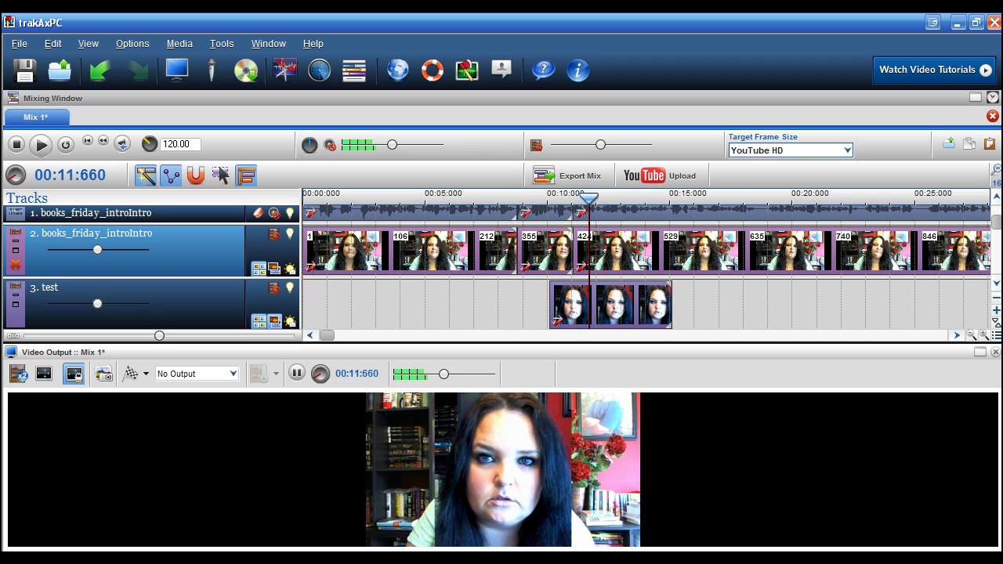
left_click(587, 200)
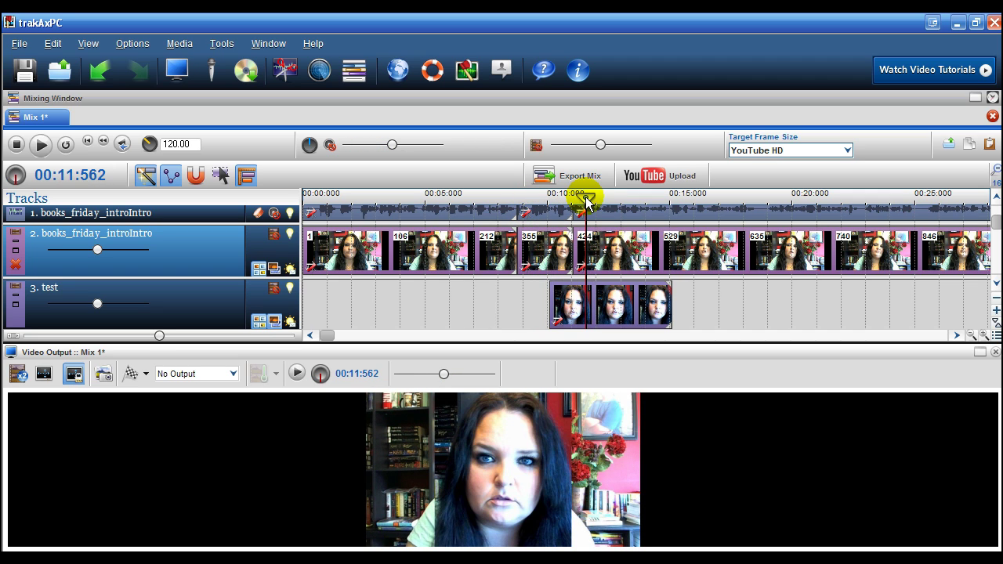
left_click_drag(587, 200, 576, 202)
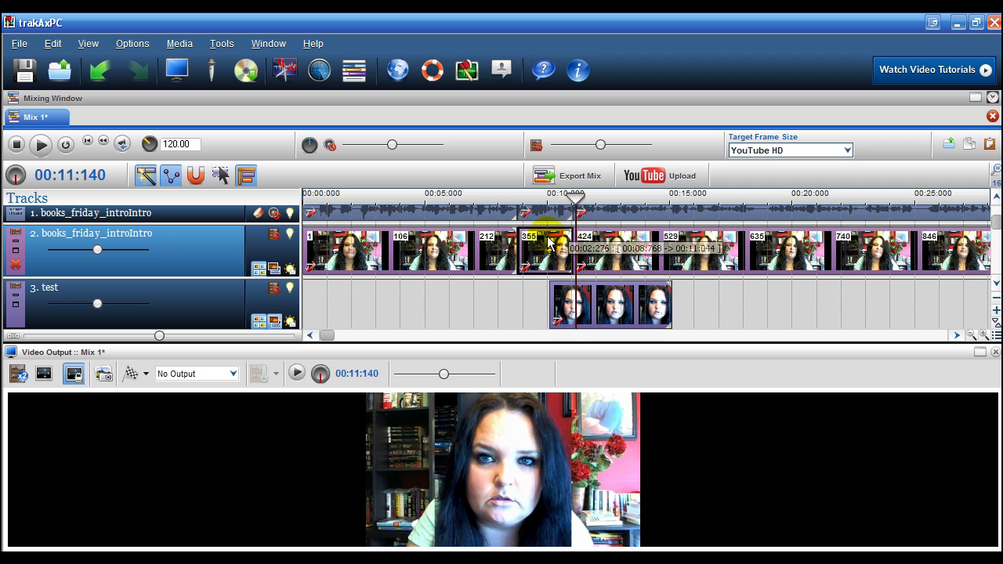
- Zoom the test.jpg clip down and offset it right and down into the frame's lower-right corner
double_click(560, 321)
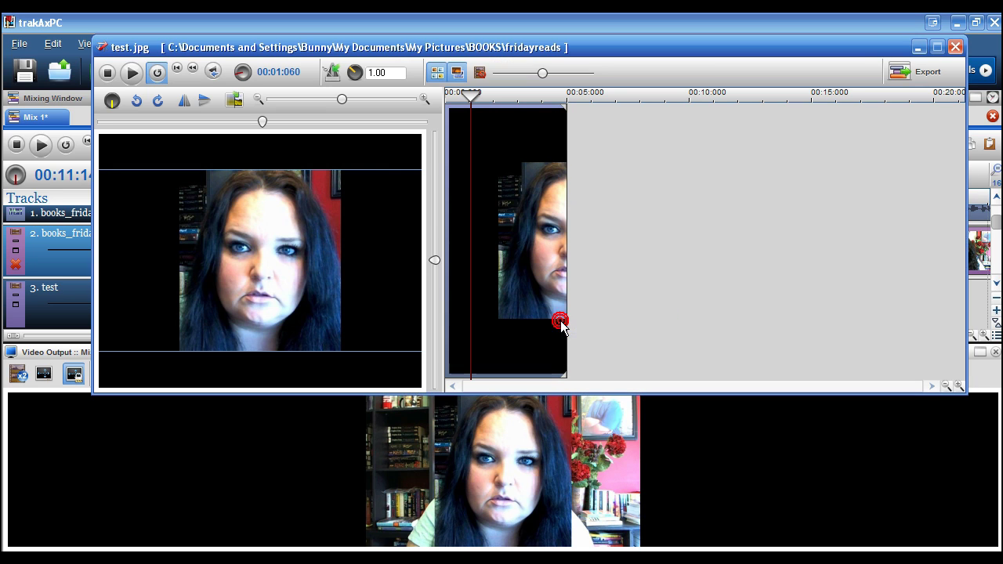
left_click_drag(342, 100, 314, 99)
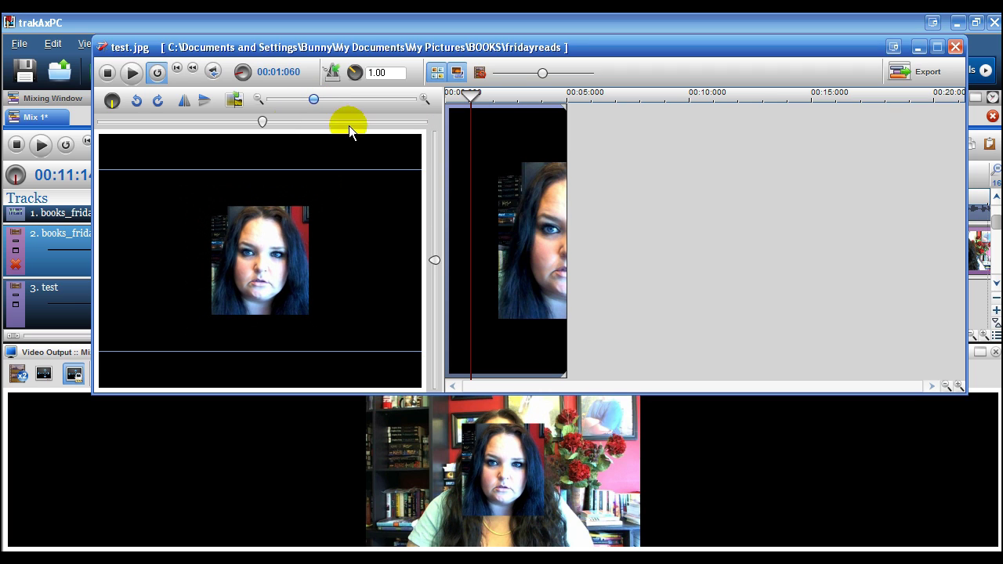
left_click_drag(262, 122, 313, 124)
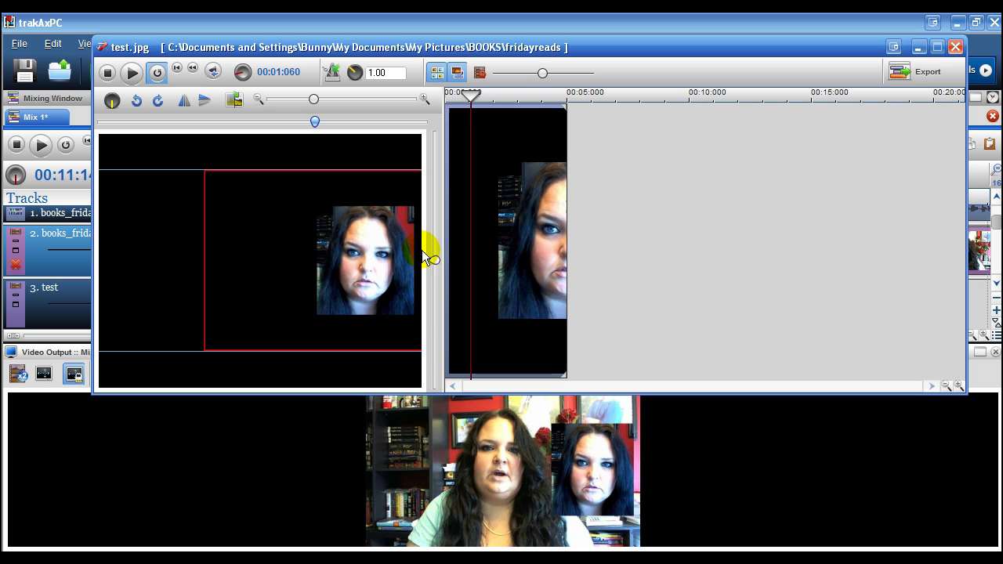
left_click(434, 254)
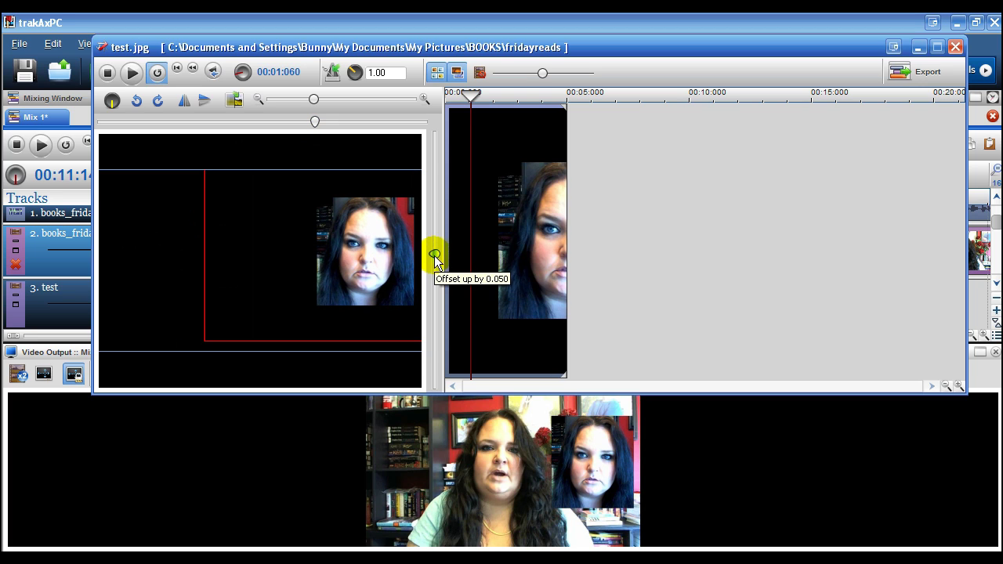
left_click_drag(434, 256, 434, 287)
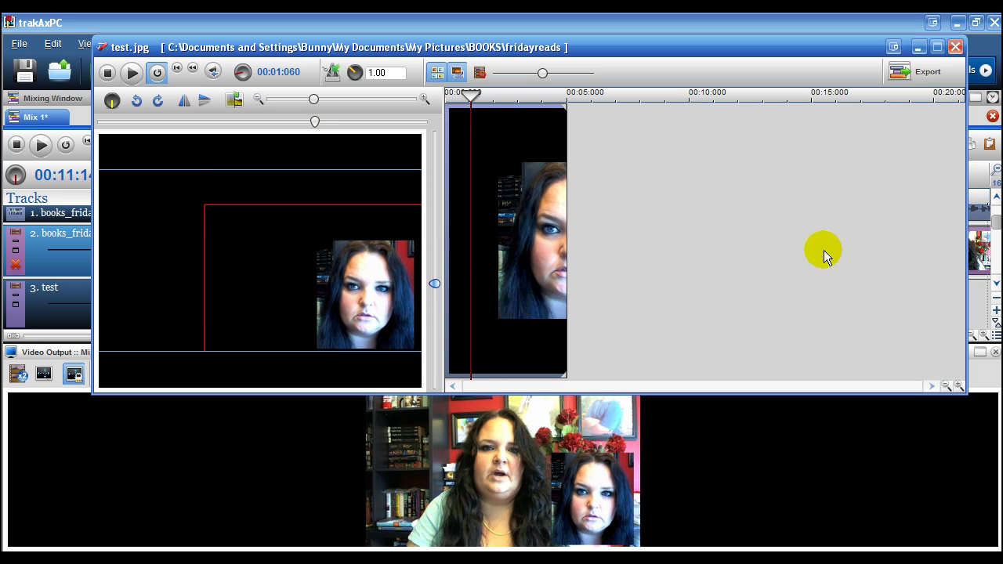
left_click(956, 48)
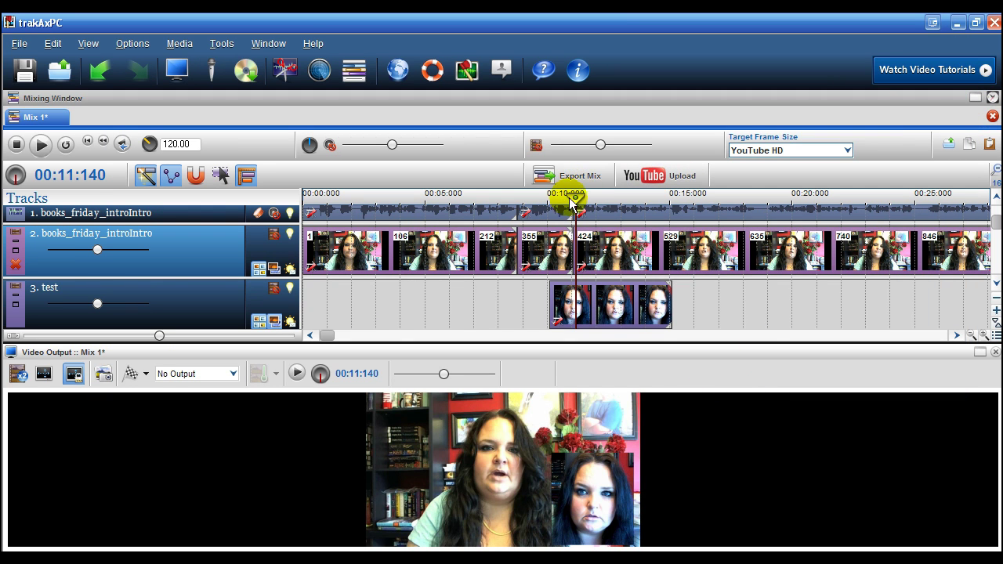
- Preview the mix from just before the photo overlay appears
left_click_drag(575, 198, 551, 198)
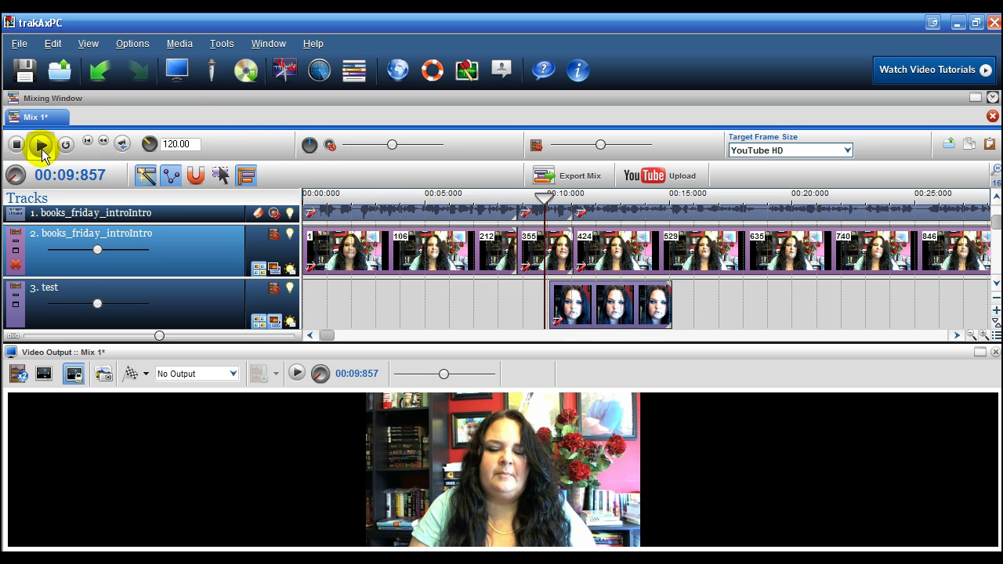
left_click(40, 146)
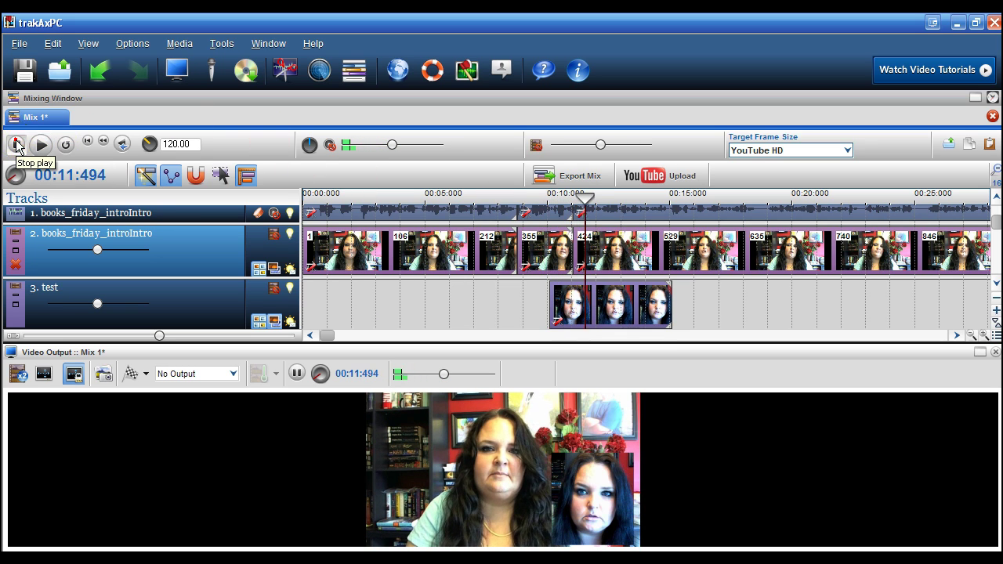
left_click(16, 144)
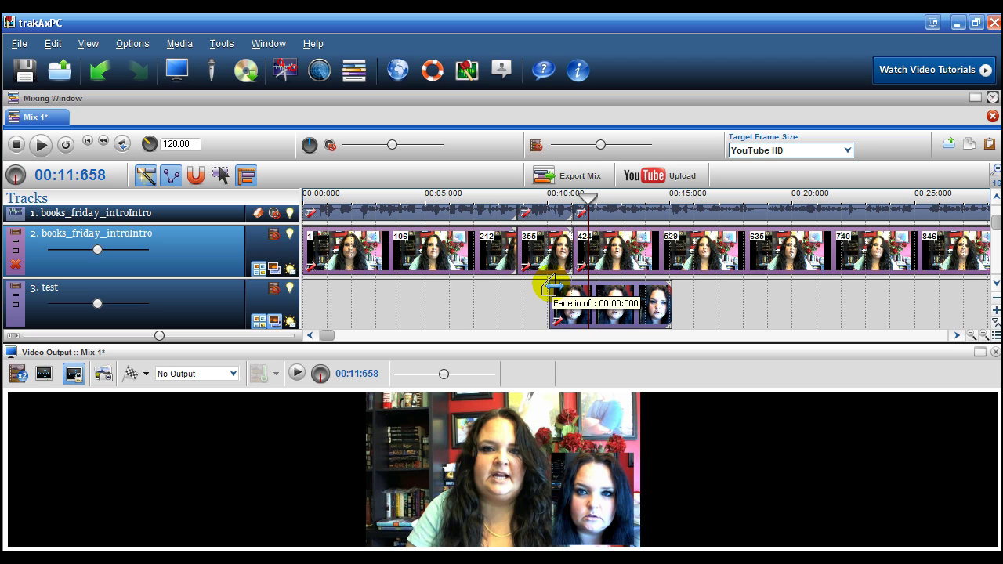
- Add a fade-in and fade-out to the track 3 photo clip's ends and play to check them
left_click_drag(551, 286, 567, 285)
left_click_drag(669, 286, 647, 286)
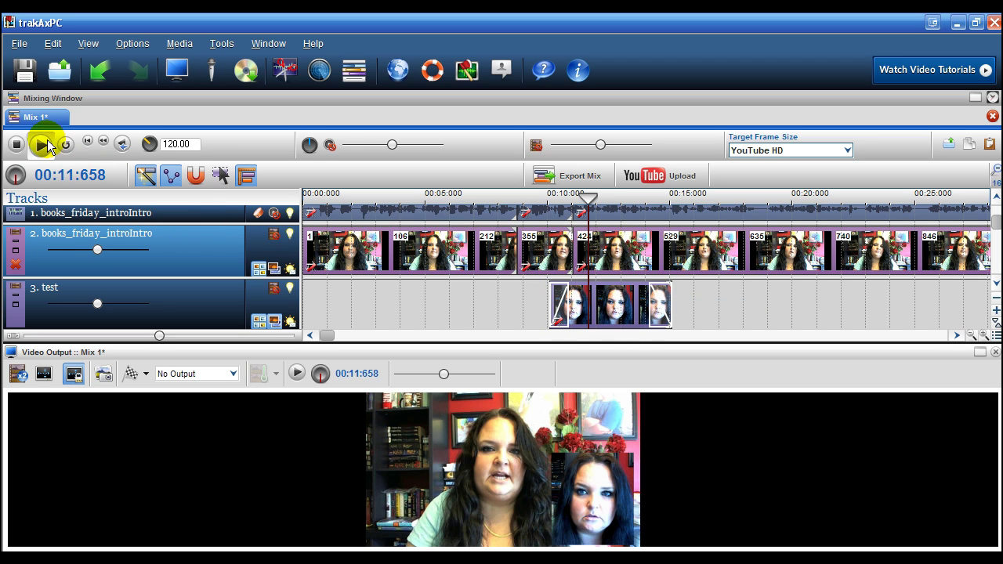
left_click(42, 145)
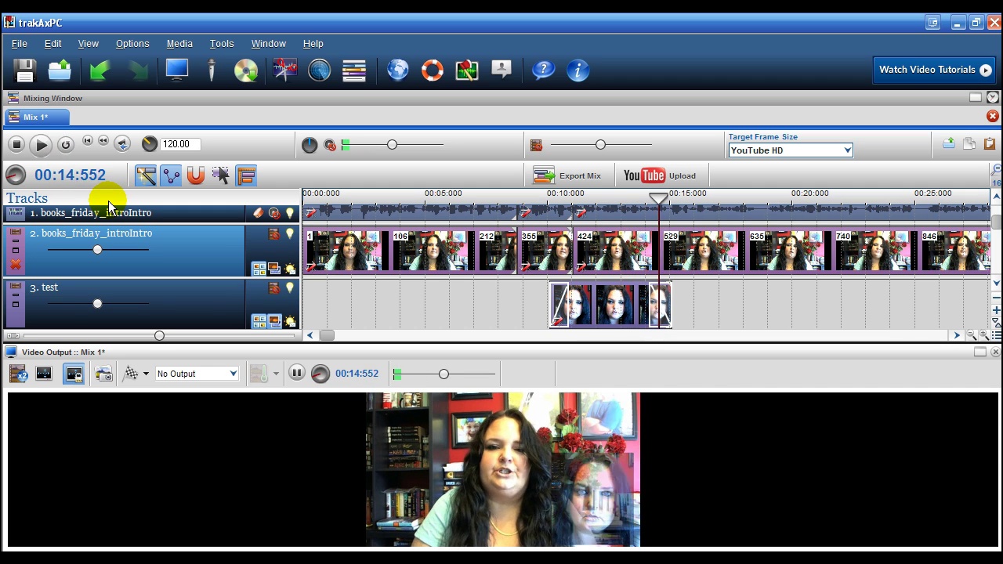
left_click(17, 145)
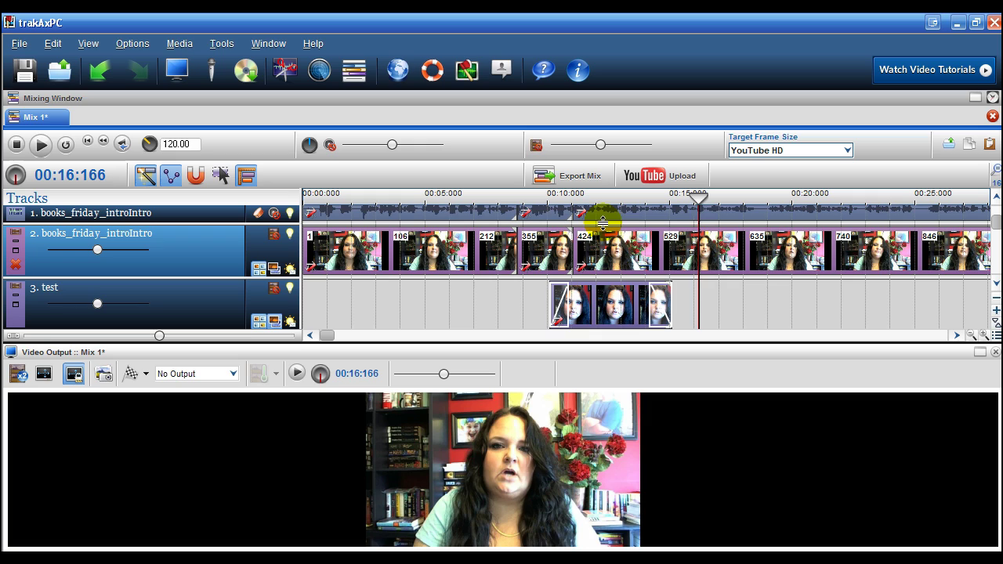
left_click(666, 304)
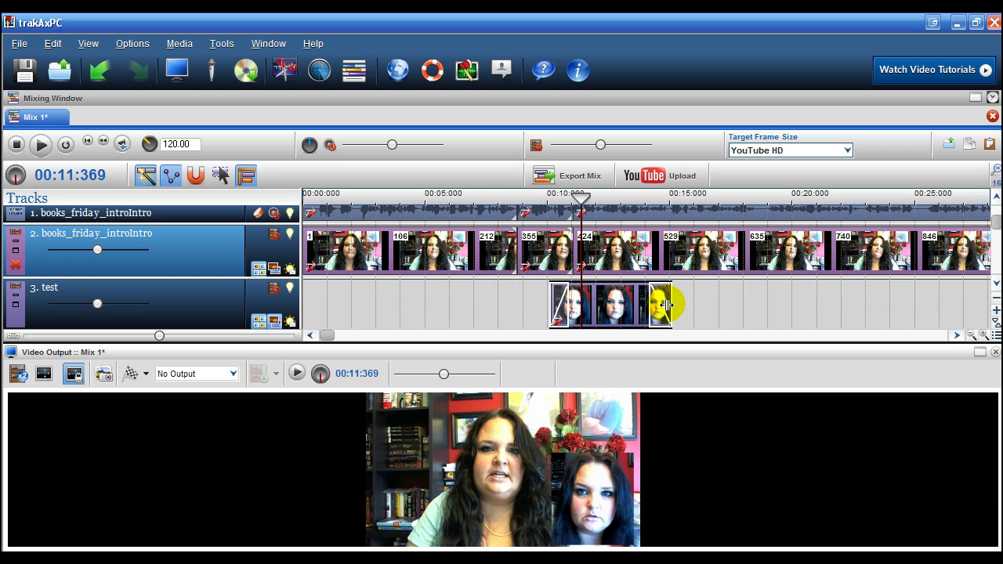
left_click(578, 196)
left_click(568, 196)
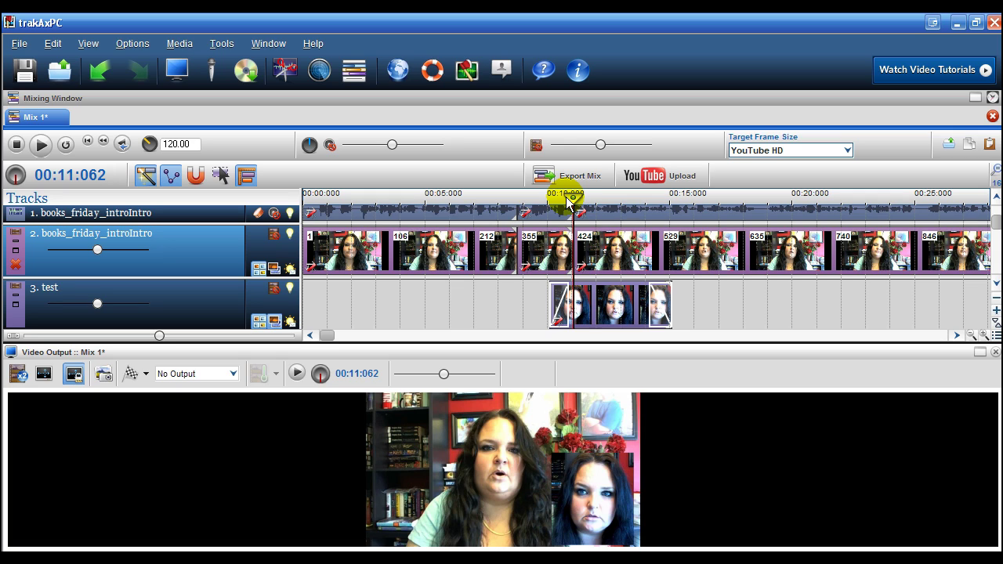
- Apply a Video Effects Sepia tint to the test clip, starting near 00:10:720
right_click(615, 302)
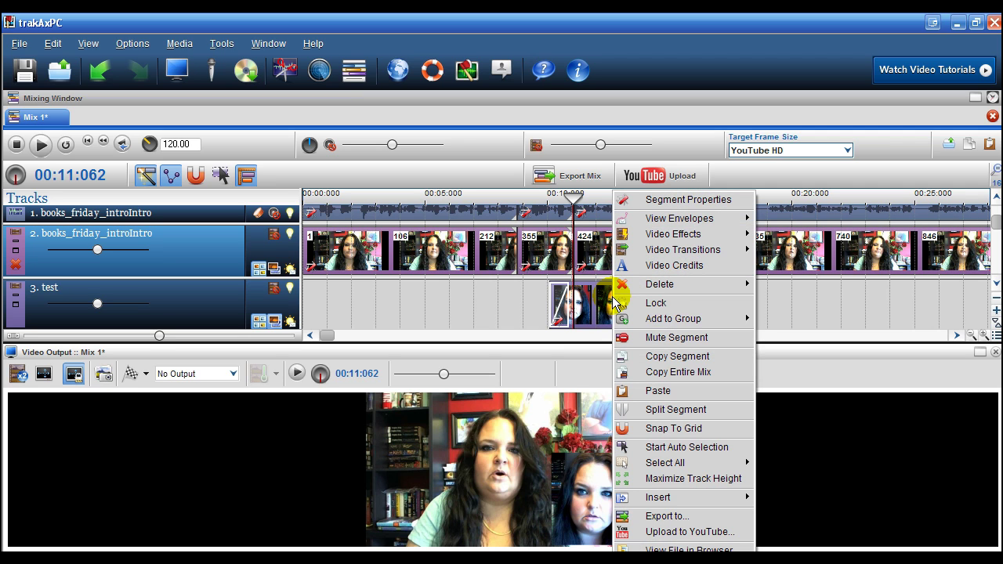
mouse_move(686, 236)
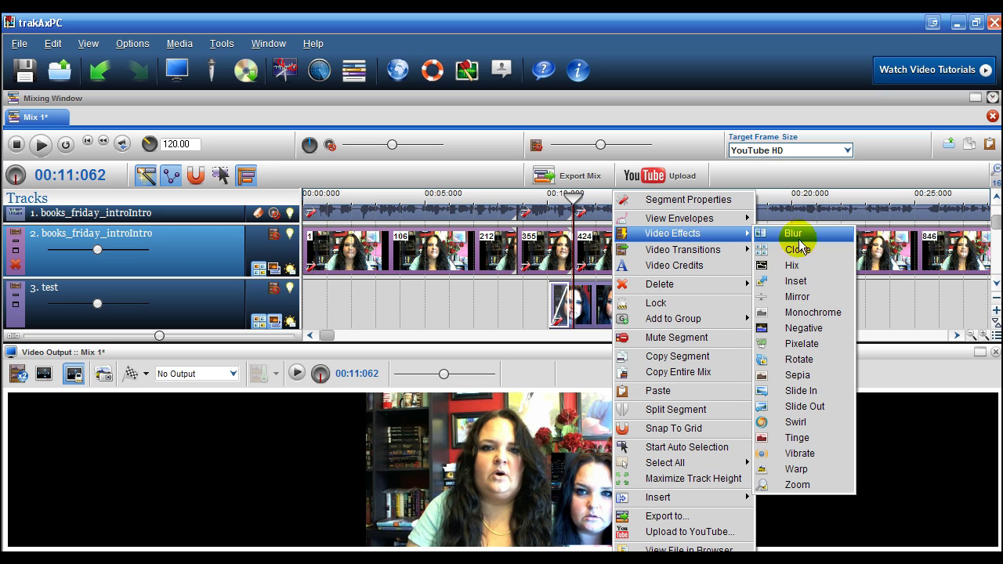
left_click(799, 374)
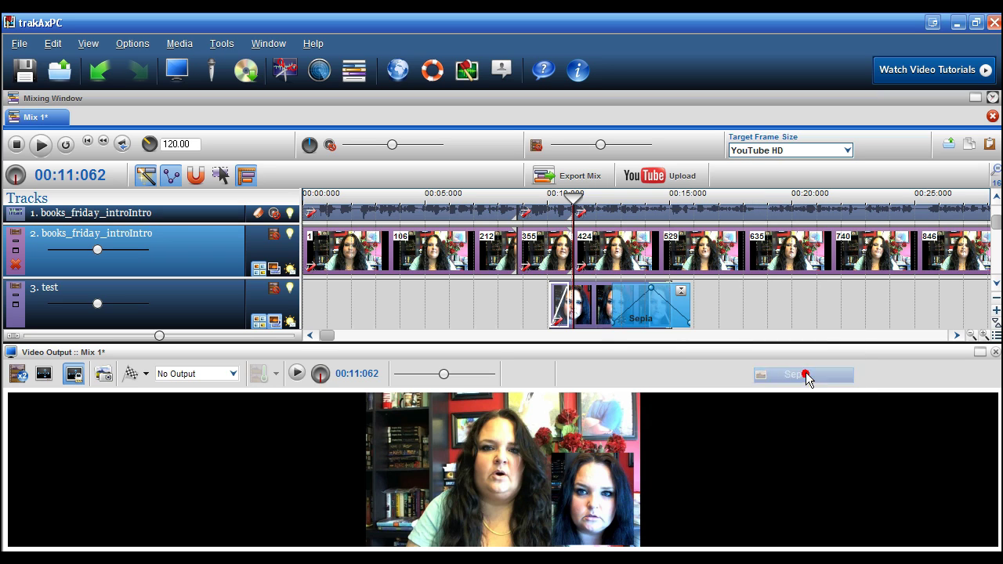
left_click(656, 315)
left_click_drag(595, 316, 579, 305)
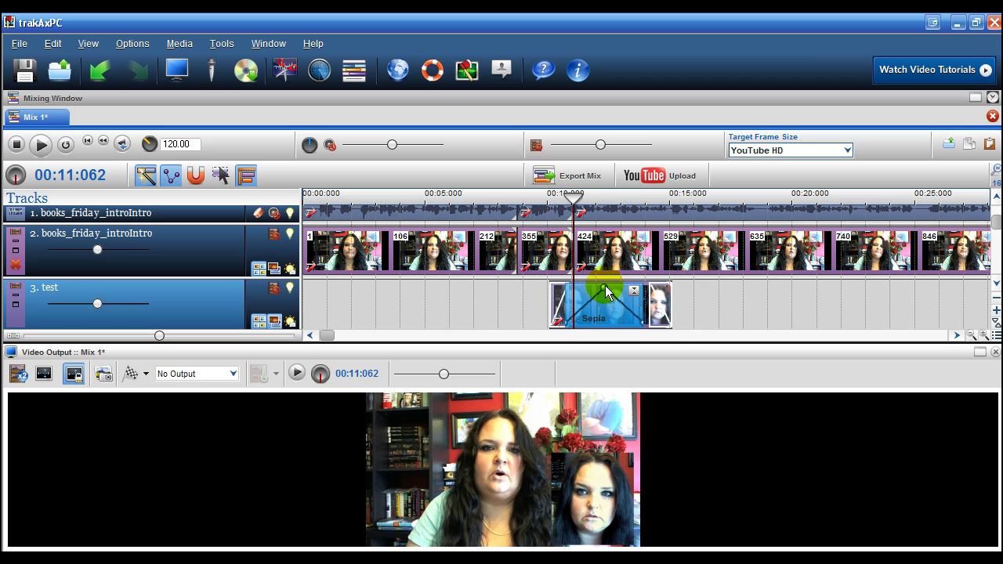
left_click(575, 198)
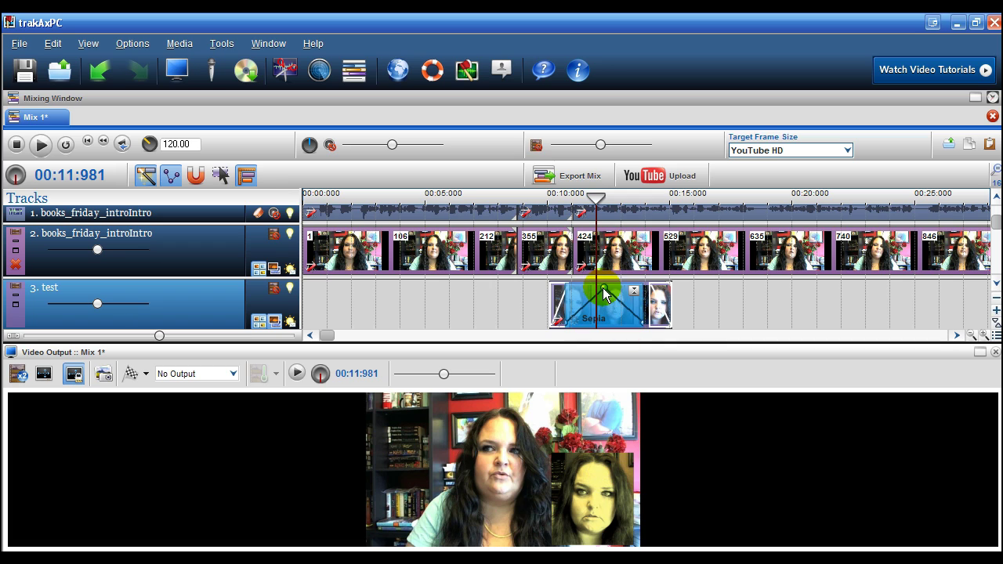
- Lower the Sepia envelope's strength to about 62% and below, previewing around 11 seconds
left_click_drag(603, 288, 604, 303)
left_click(597, 201)
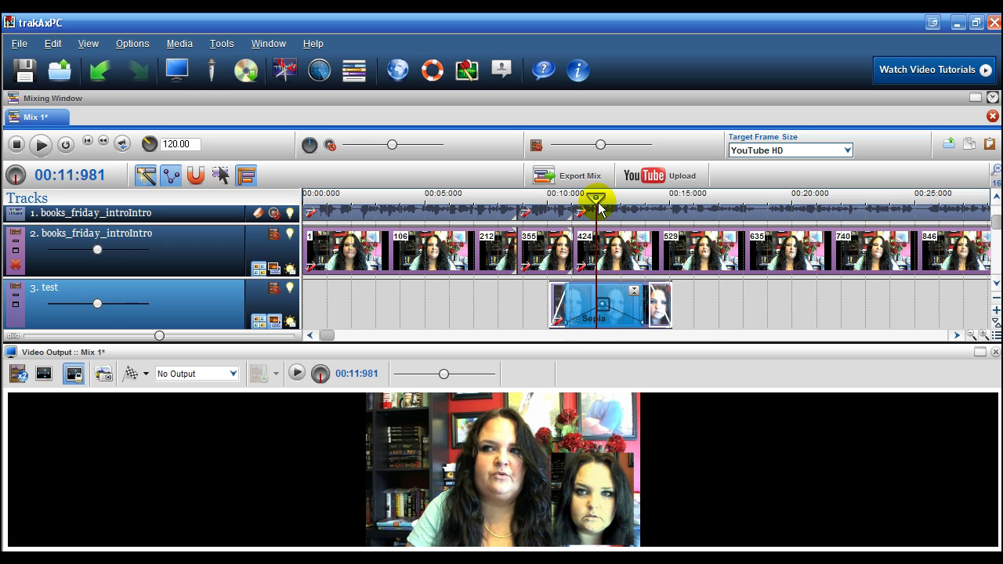
mouse_move(598, 208)
left_mouse_down()
mouse_move(571, 205)
mouse_move(580, 205)
left_mouse_up()
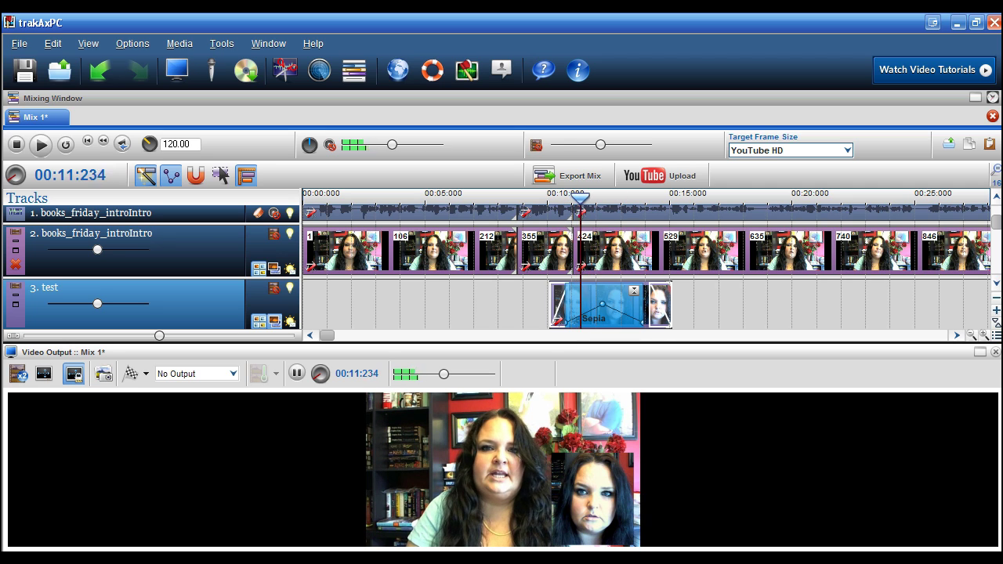
left_click(604, 304)
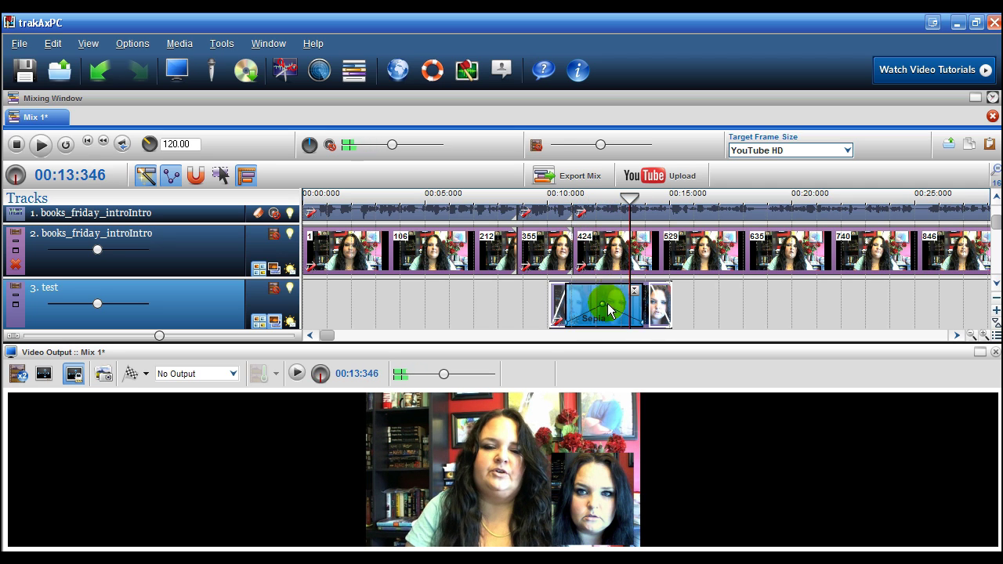
left_click_drag(610, 310, 605, 313)
left_click(647, 238)
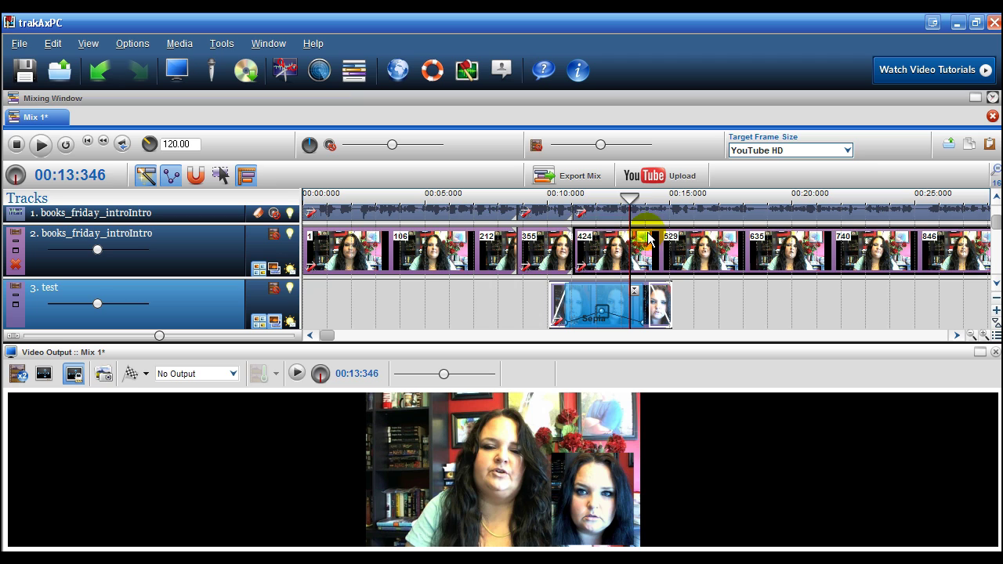
left_click_drag(647, 239, 614, 273)
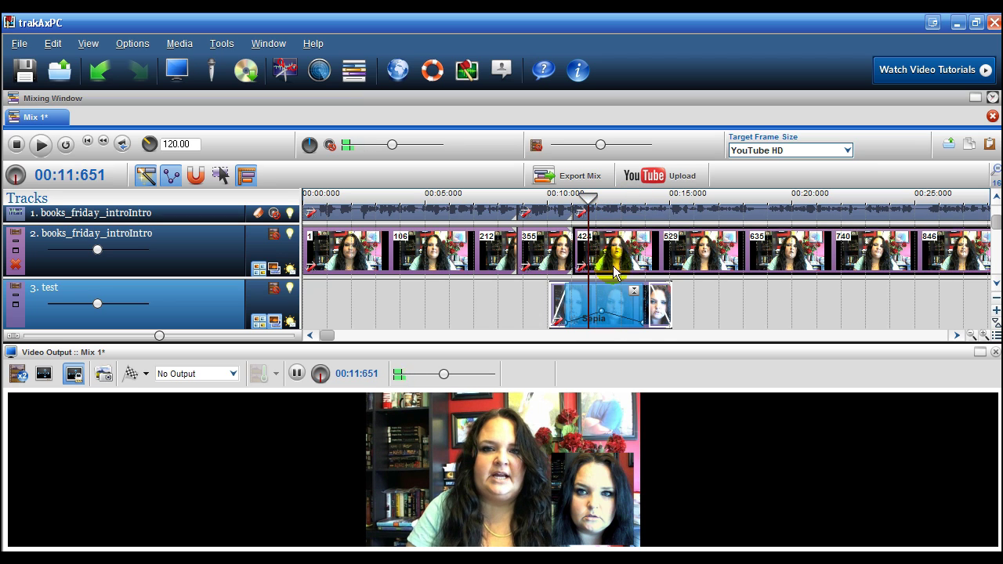
- Raise the Sepia envelope's end level to about 86% and rewind the preview to 00:10:500
left_click_drag(638, 320, 643, 291)
left_click(585, 194)
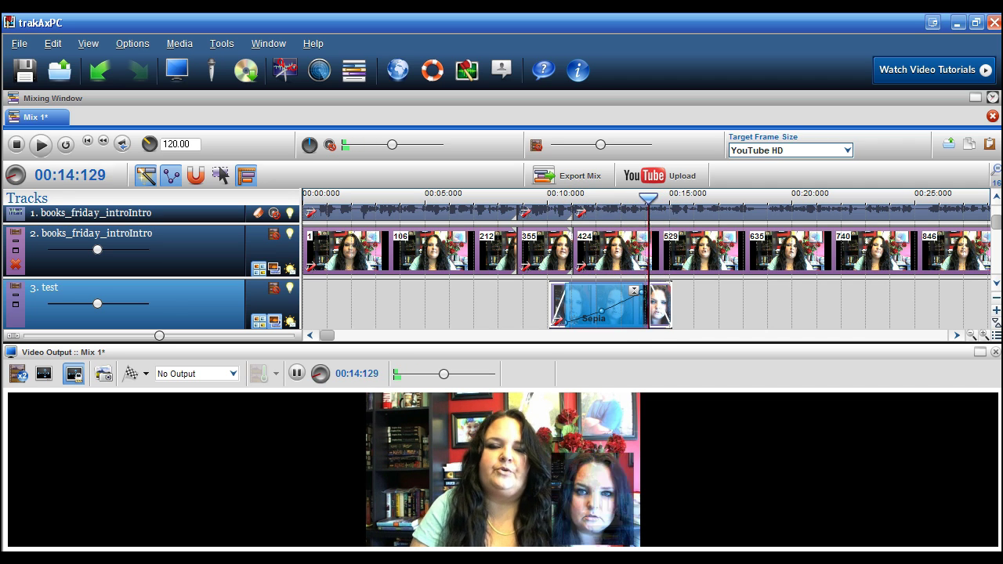
left_click_drag(647, 195, 560, 192)
left_click(531, 245)
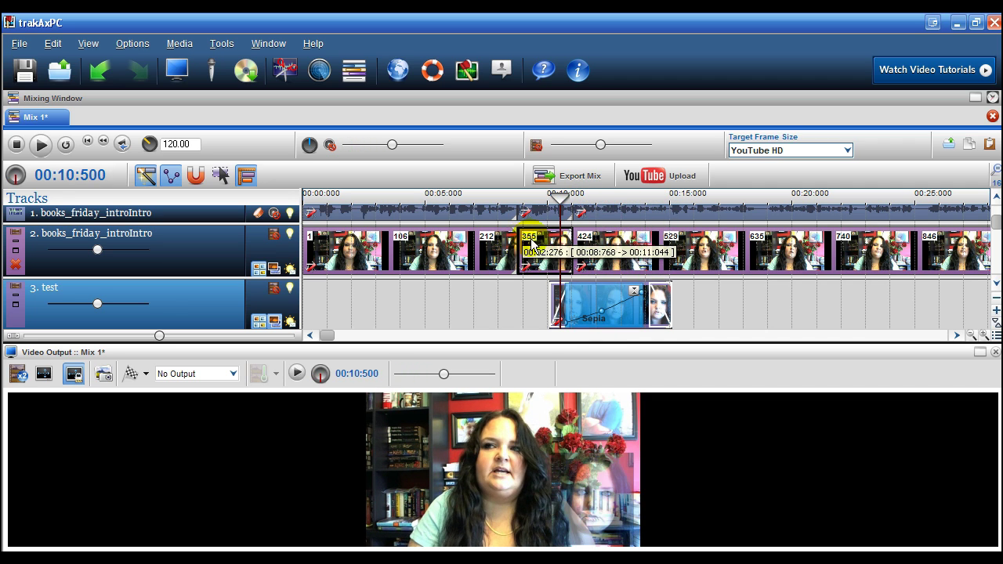
left_click(589, 302)
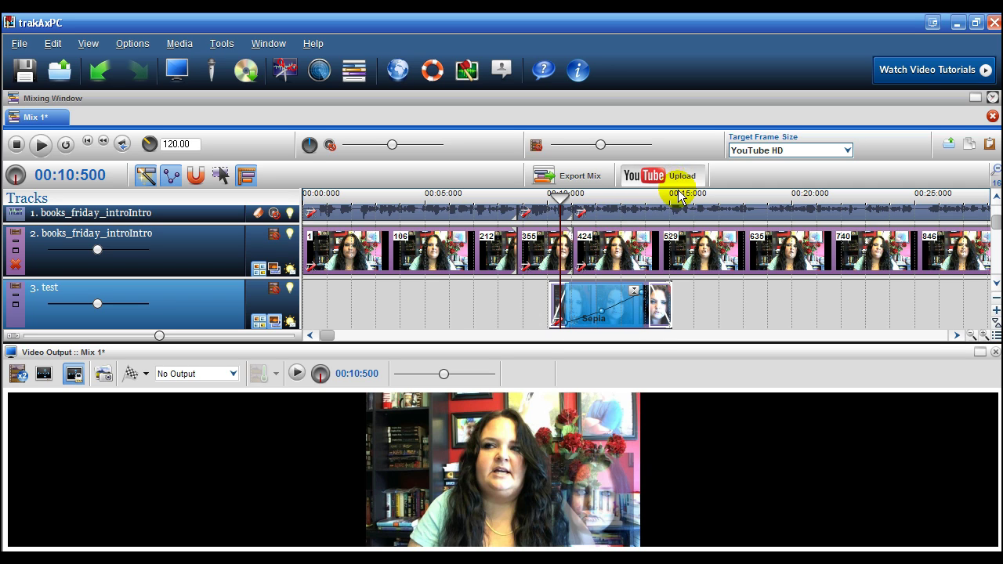
left_click(582, 187)
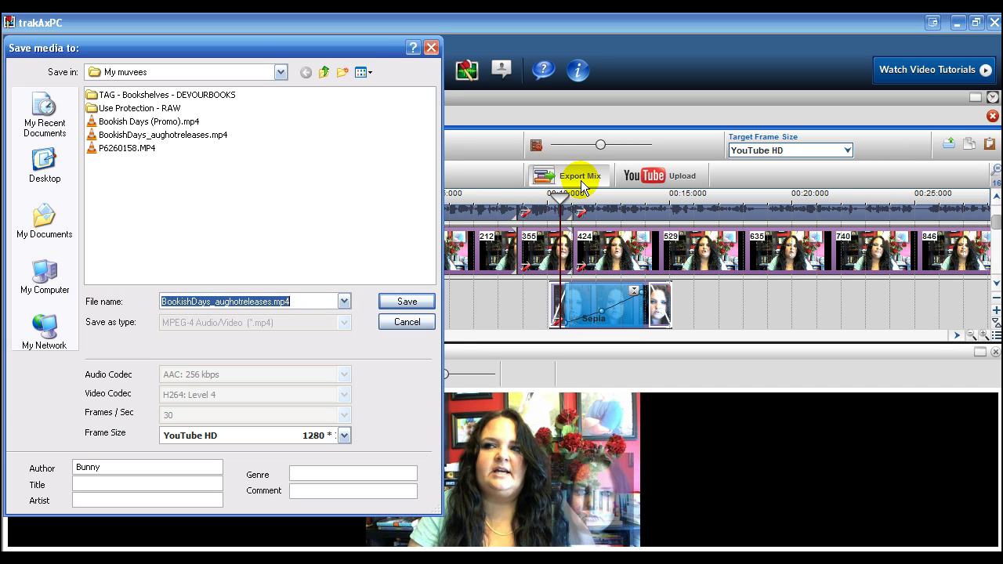
left_click(407, 321)
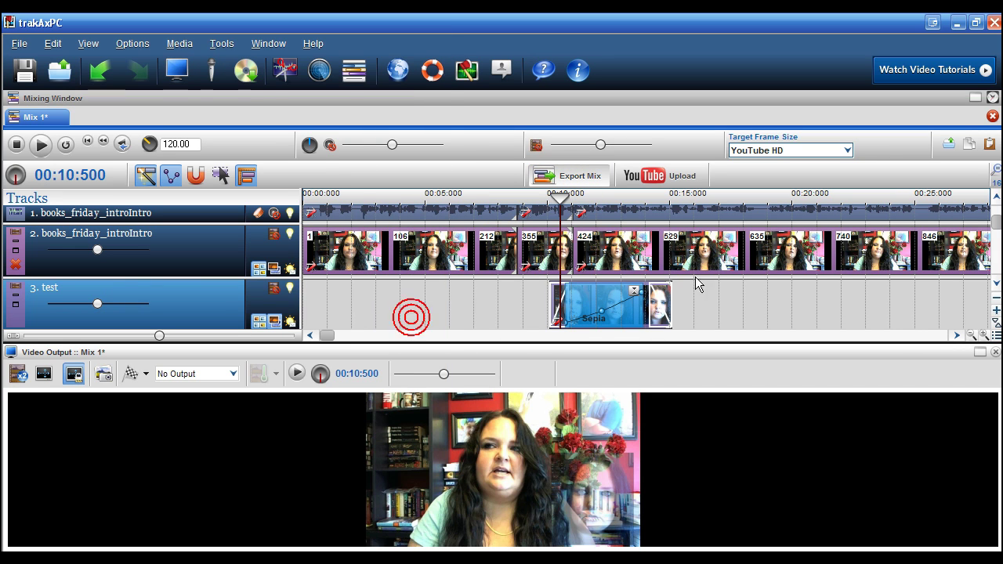
left_click(654, 178)
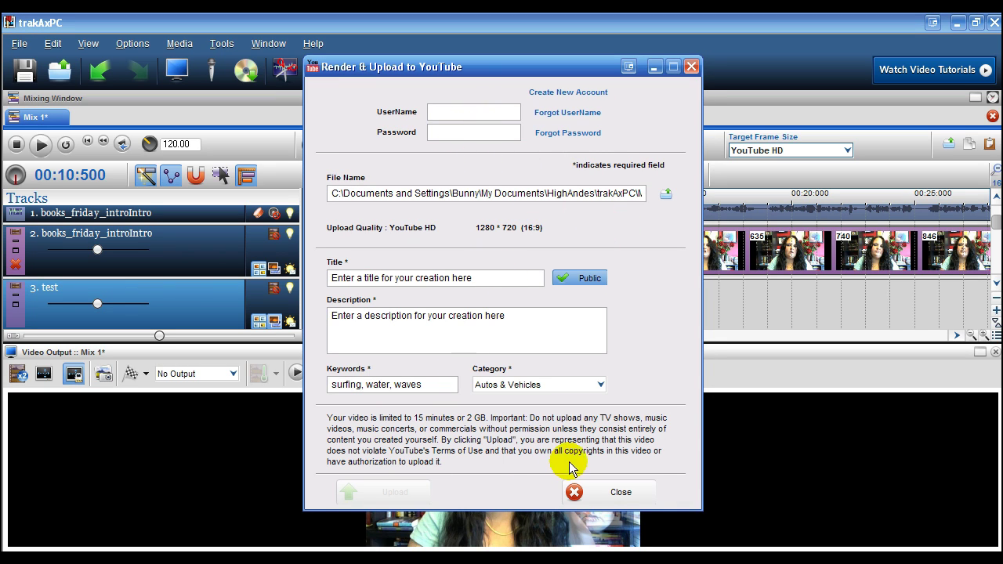
left_click(693, 67)
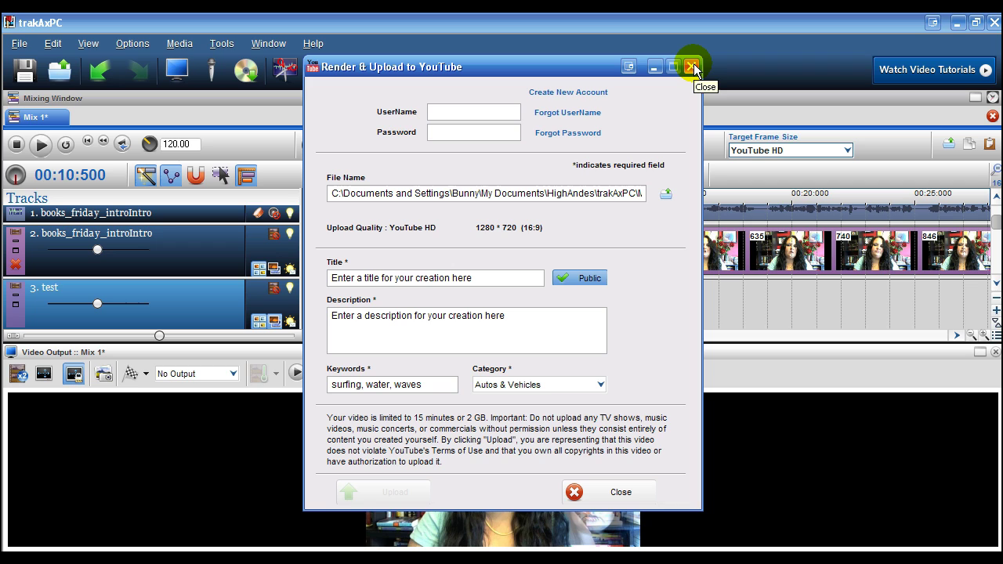
left_click(692, 67)
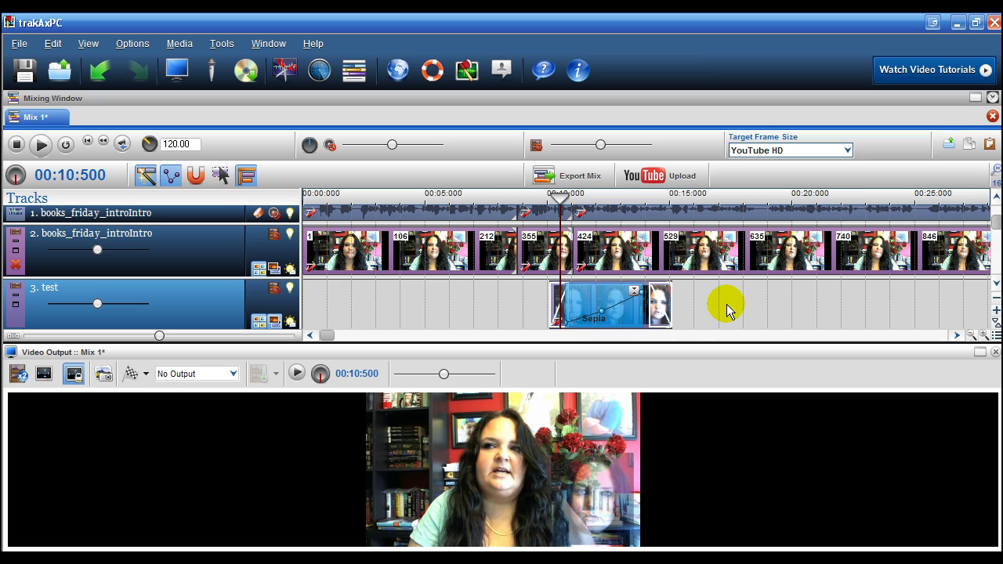
left_click_drag(558, 321, 553, 311)
left_click_drag(673, 309, 662, 304)
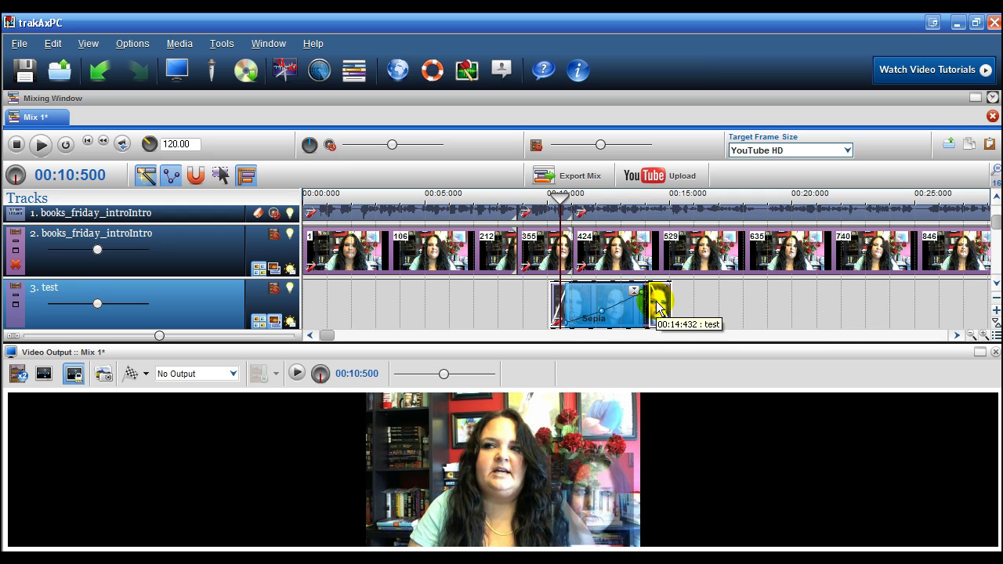
left_click(487, 268)
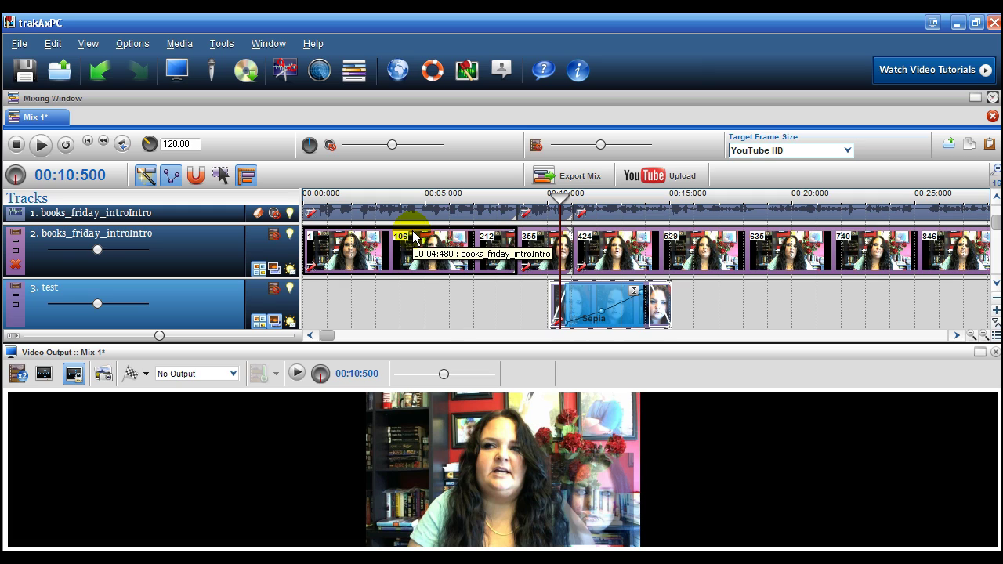